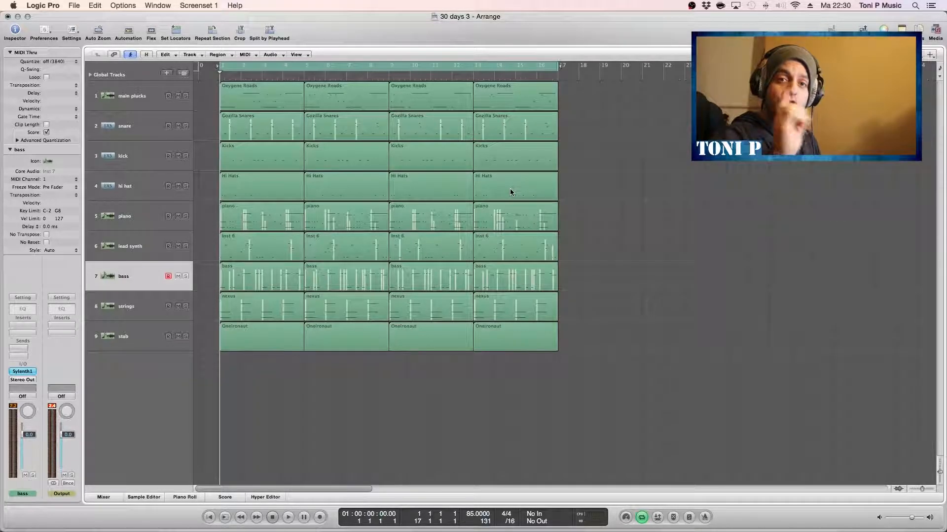
- Play the full nine-track arrangement from bar 1
key(space)
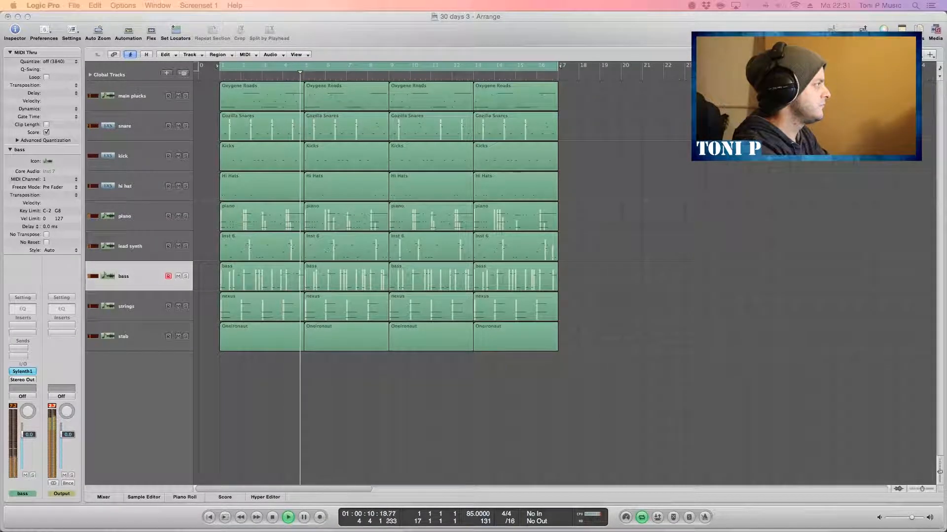
key(space)
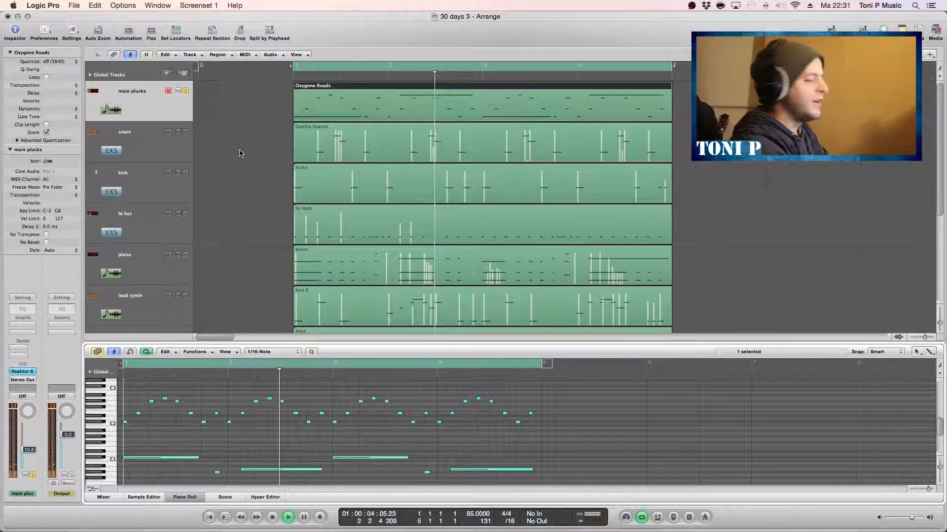
- Solo the snare and kick tracks one after the other and select all notes in the Gozilla Snares and Kicks regions
click(186, 132)
click(389, 145)
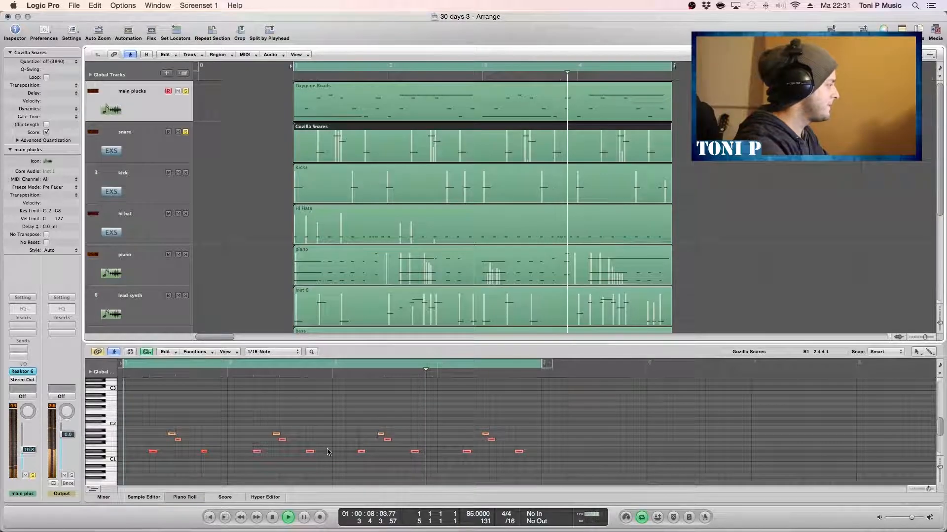
key(super+a)
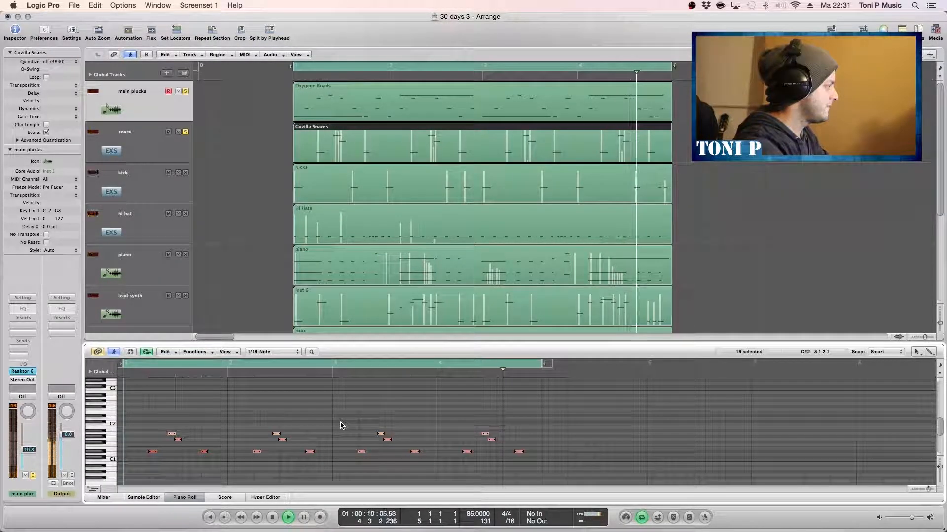
click(185, 173)
click(367, 189)
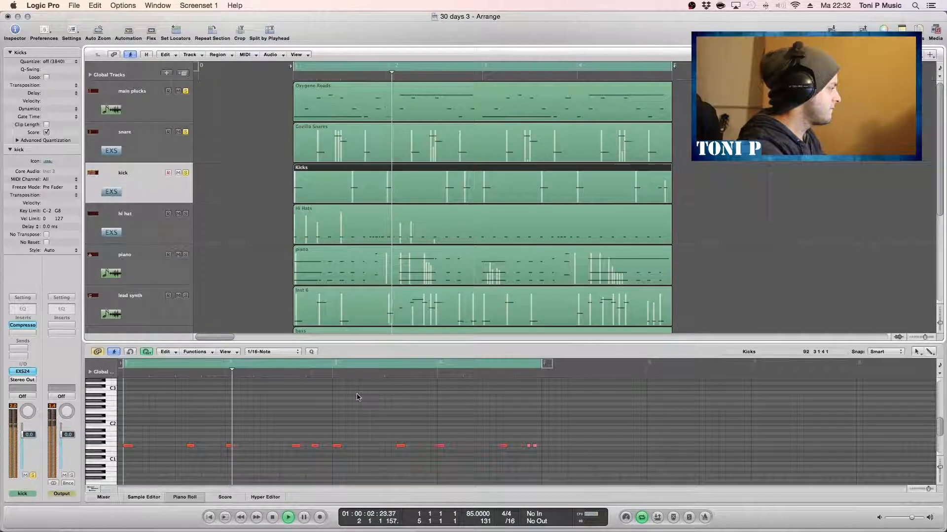
key(super+a)
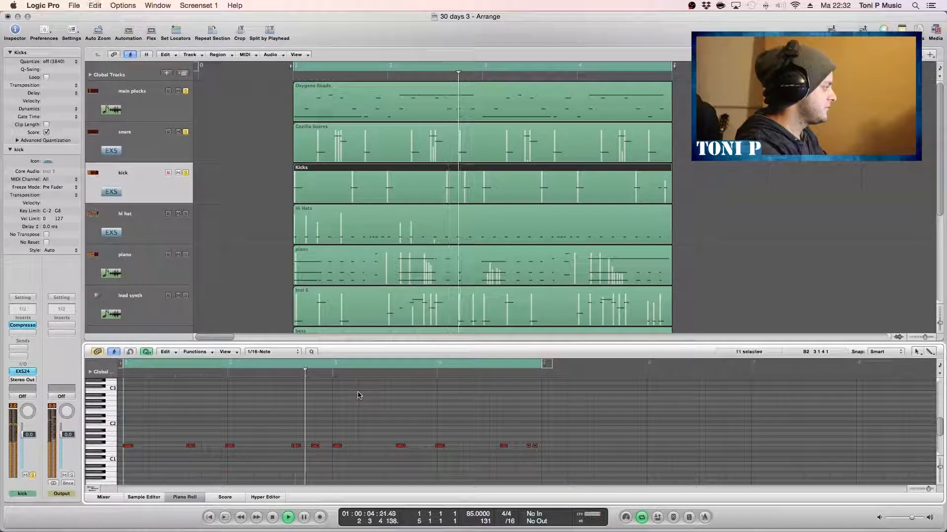
- Solo the hi hat track, bring up the notes of the Hi Hats region for editing, and stop playback
click(185, 214)
click(326, 229)
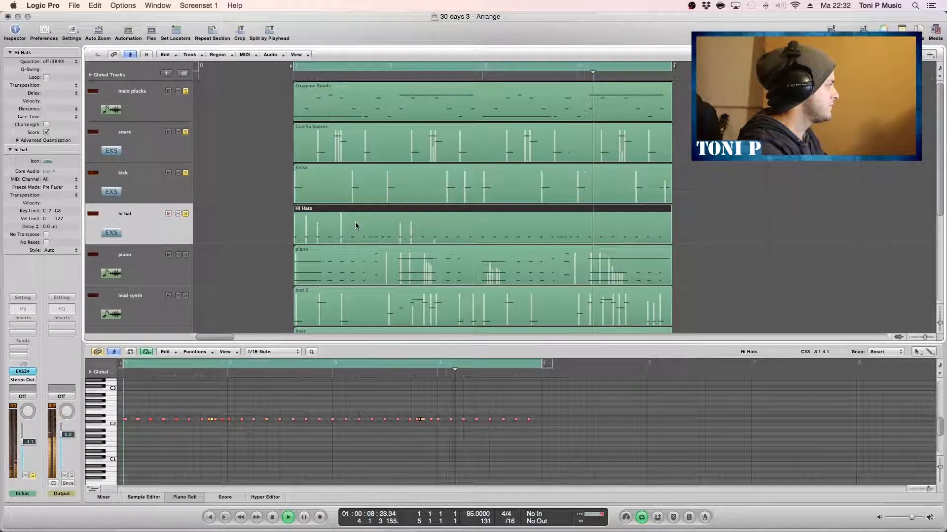
click(259, 417)
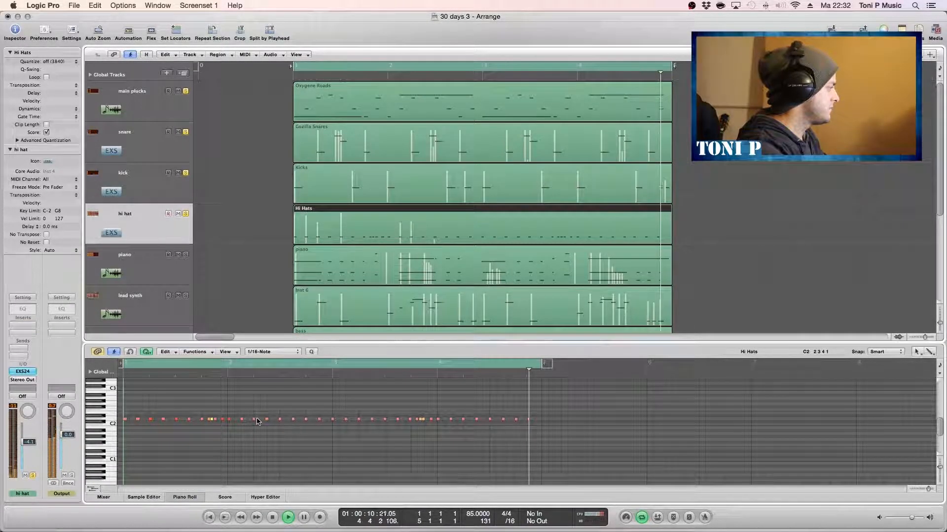
key(space)
- Select the middle note of each of the two fast hi-hat rolls and quantize both to 1/32-Note
scroll(256, 422, up, 1)
key(ctrl+alt+Right)
key(ctrl+alt+Right)
key(ctrl+alt+Right)
key(ctrl+alt+Right)
key(ctrl+alt+Right)
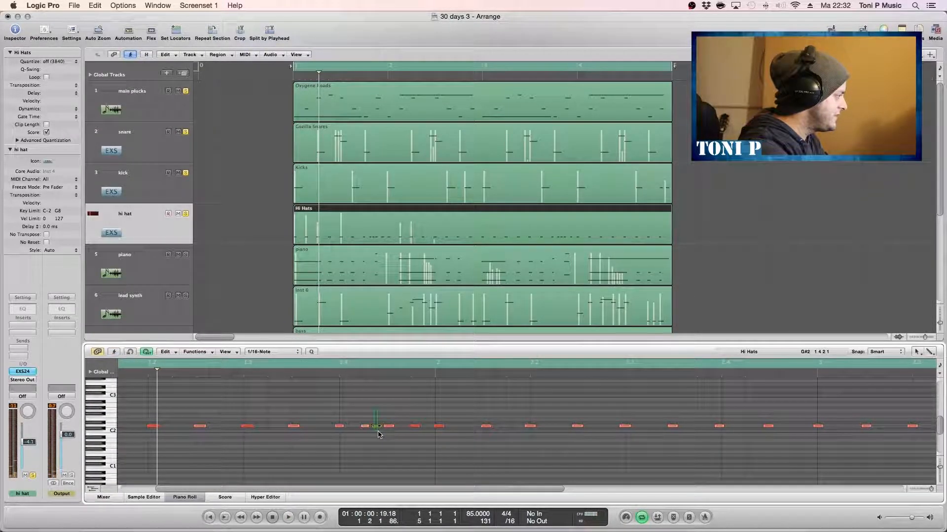
key(ctrl+alt+Left)
key(ctrl+alt+Left)
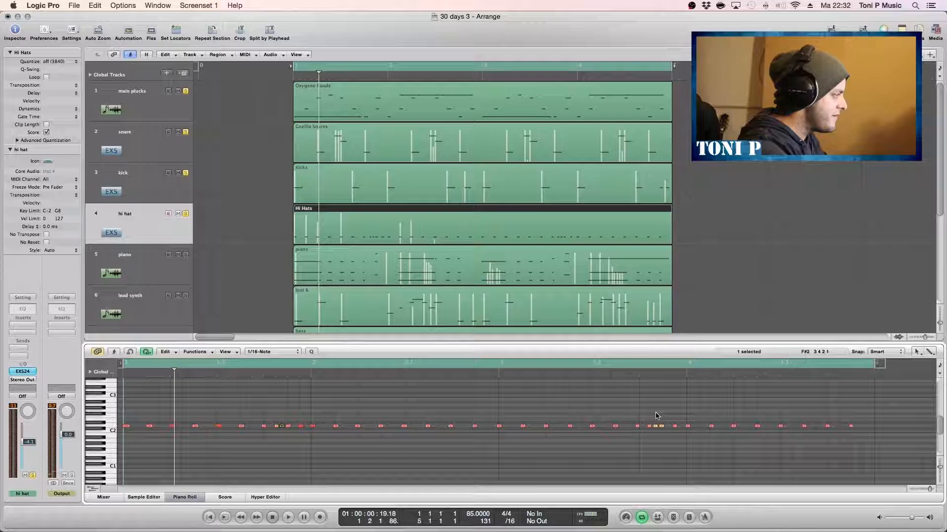
click(271, 351)
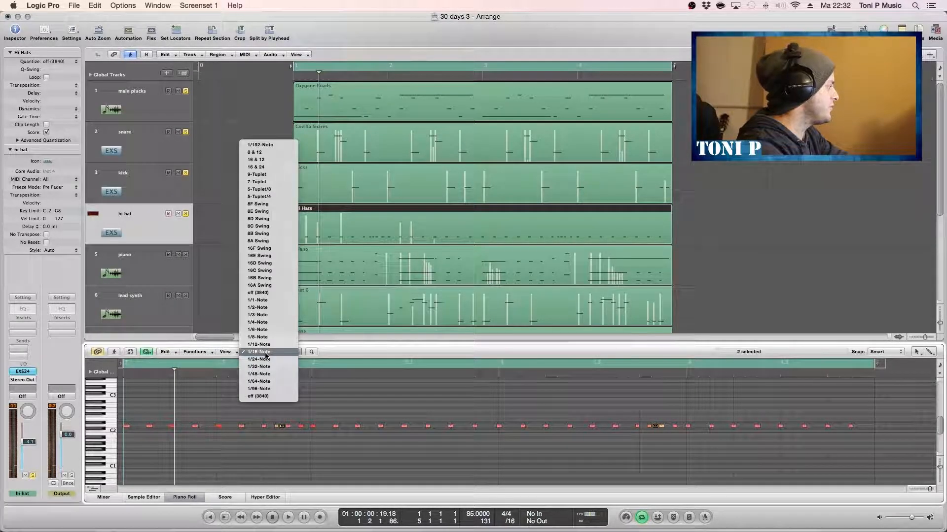
click(264, 365)
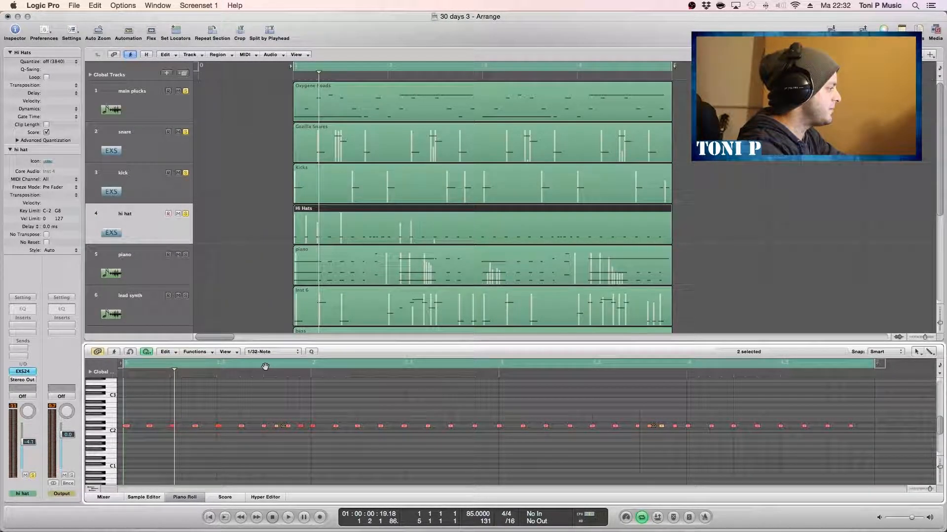
- Select the remaining notes of the Hi Hats region and set their quantize value to 1/16-Note
click(275, 352)
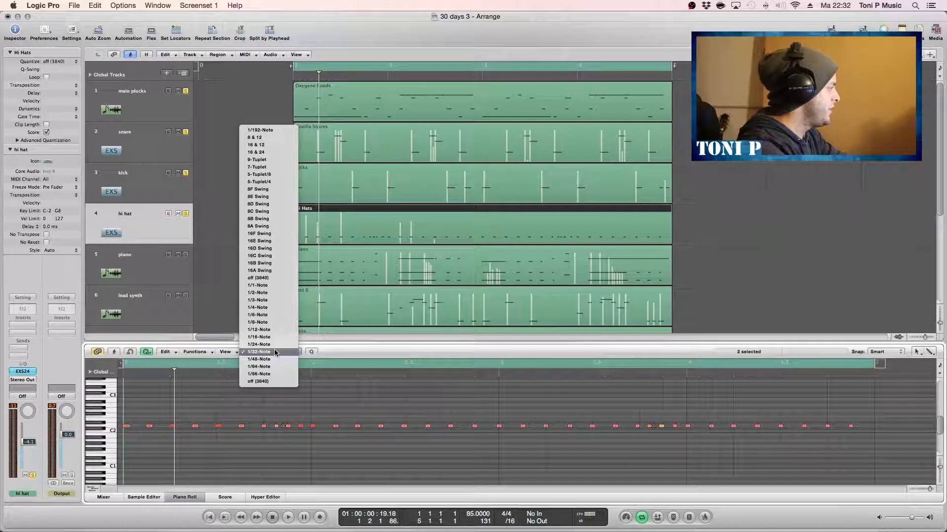
click(265, 396)
key(super+a)
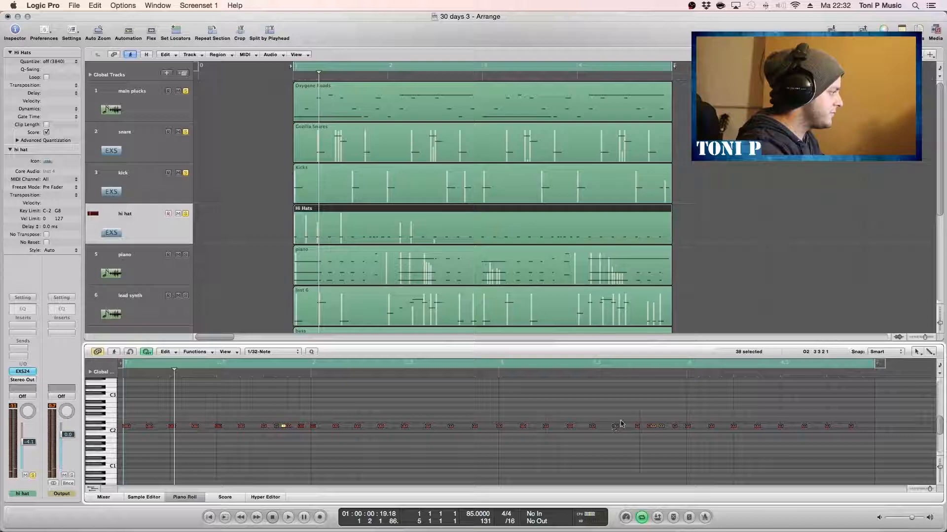
click(261, 352)
click(266, 342)
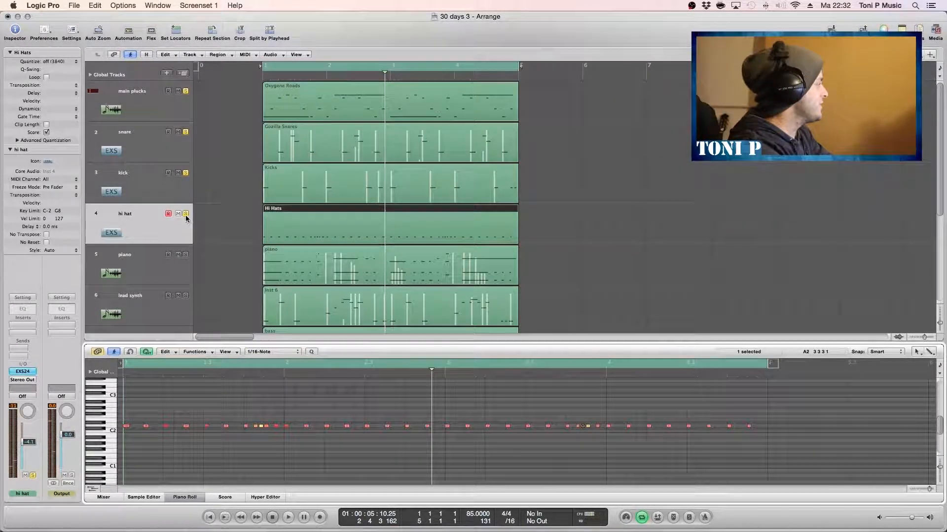
- Turn off the hi hat track's solo and play the loop to listen to the piano part
click(186, 214)
scroll(195, 283, down, 3)
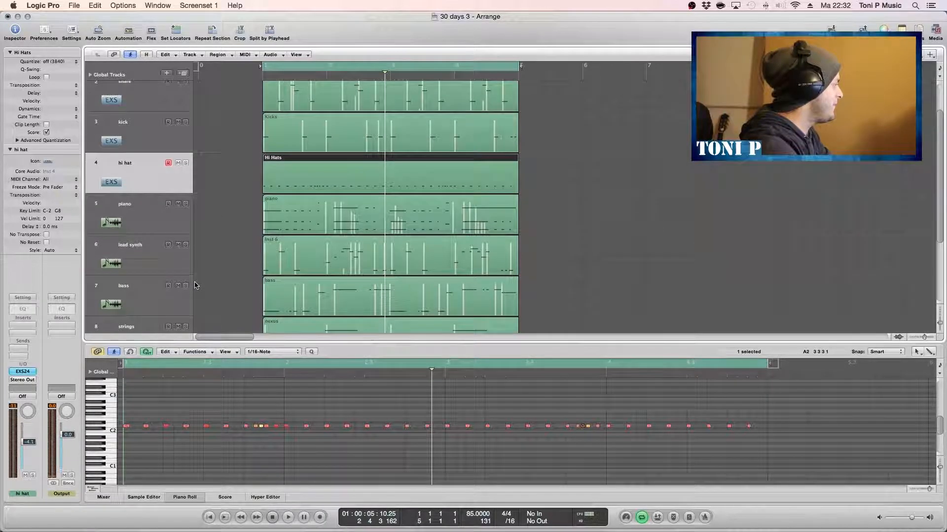
key(space)
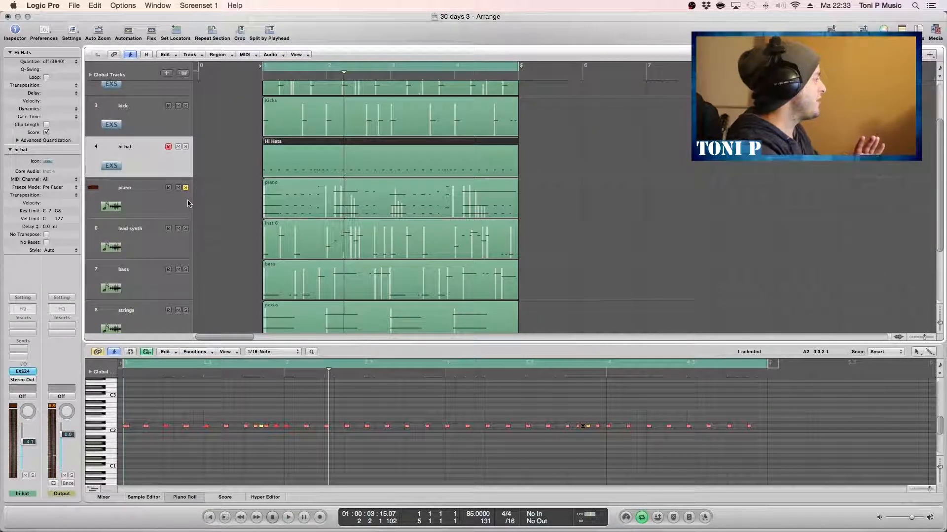
- Select the lead synth track and play it soloed while examining the notes of its Inst 6 region
click(149, 236)
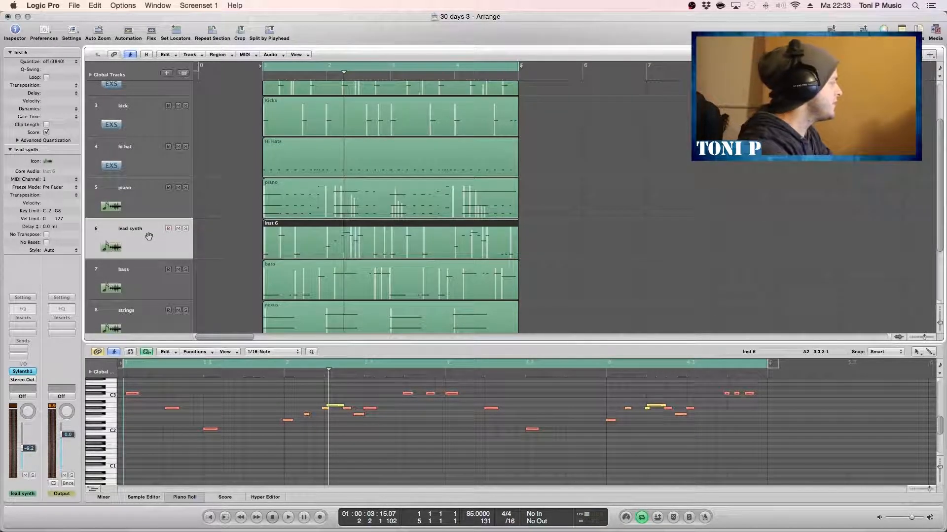
key(space)
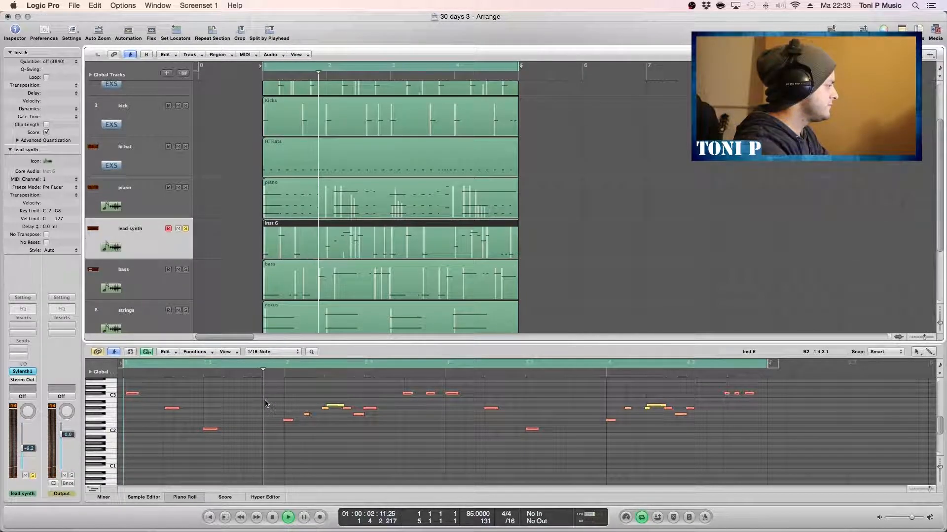
scroll(276, 406, up, 2)
key(space)
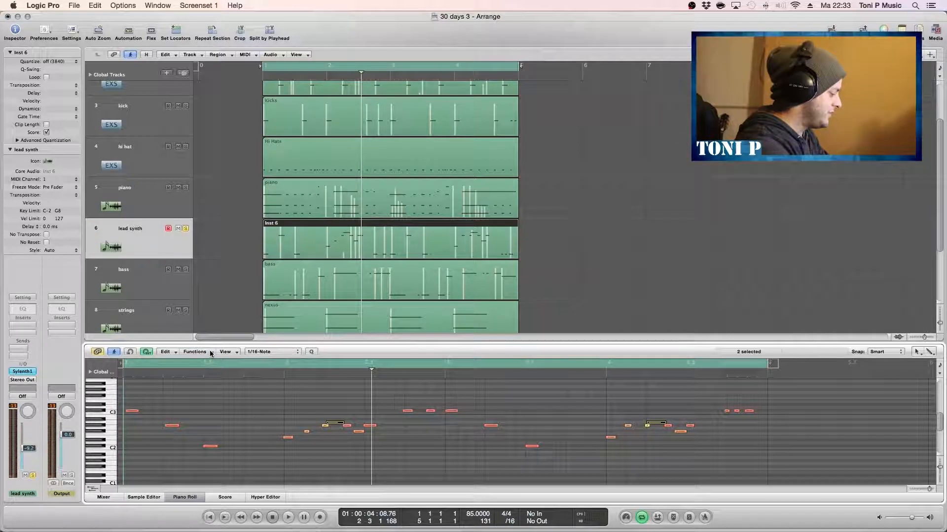
- Quantize the lead synth notes except the two long overlapping ones to 1/16-Note, and select the long note in bar 4
key(super+a)
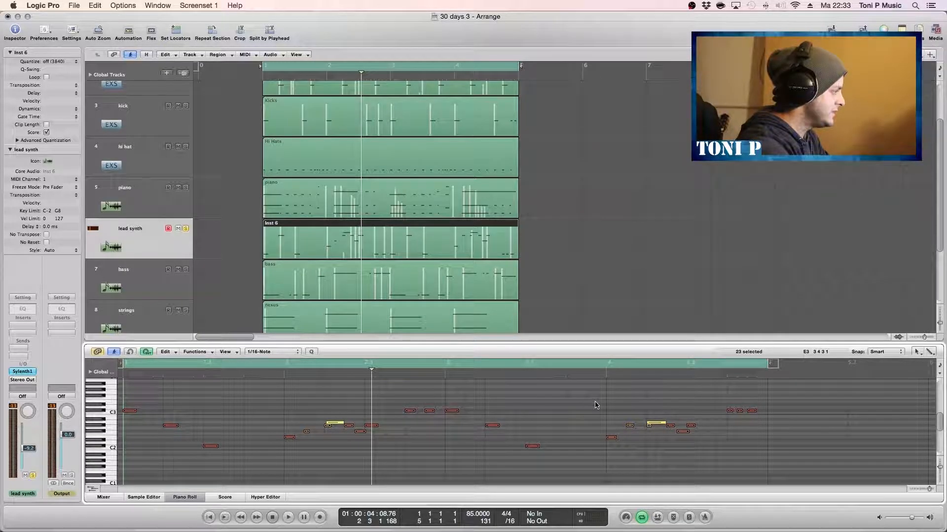
key(super+Right)
scroll(636, 410, right, 5)
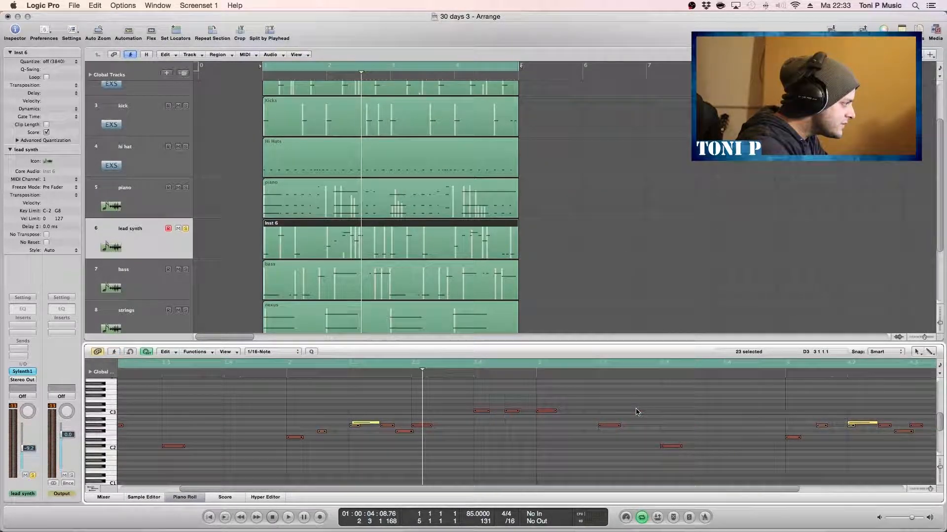
click(791, 424)
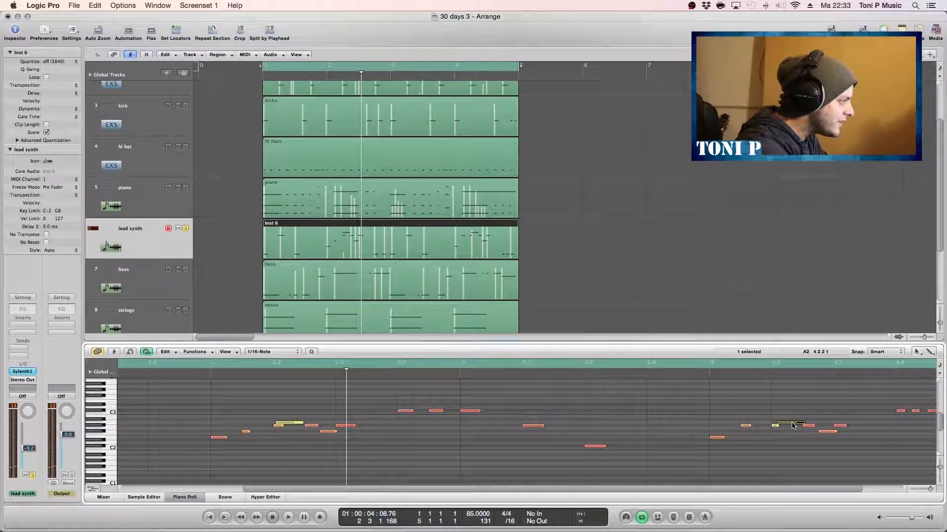
- Play the loop from bar 1, turn off the lead synth's solo, and stop playback
key(super+Left)
key(space)
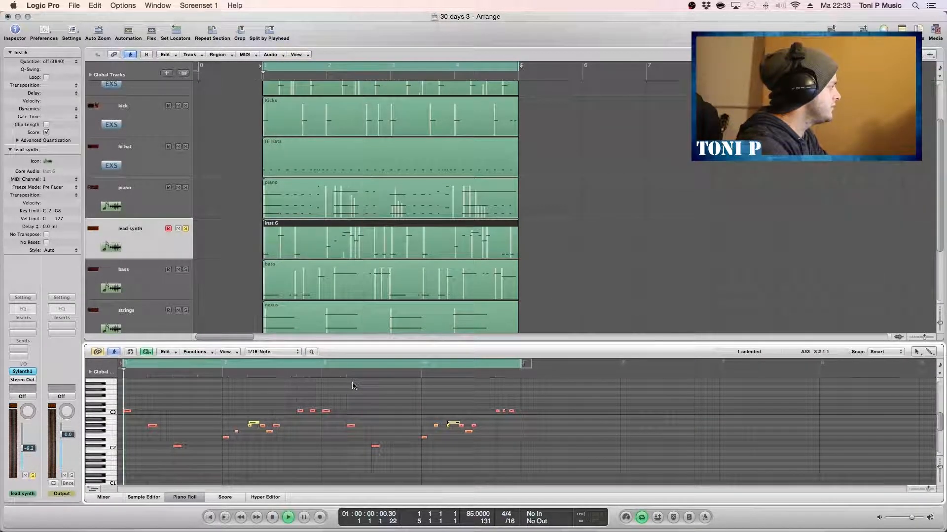
click(185, 228)
scroll(186, 266, down, 2)
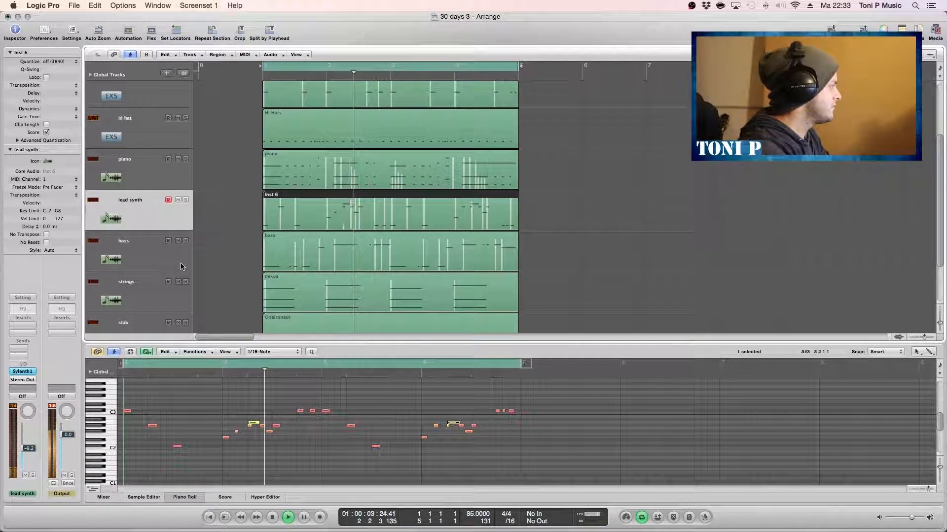
key(space)
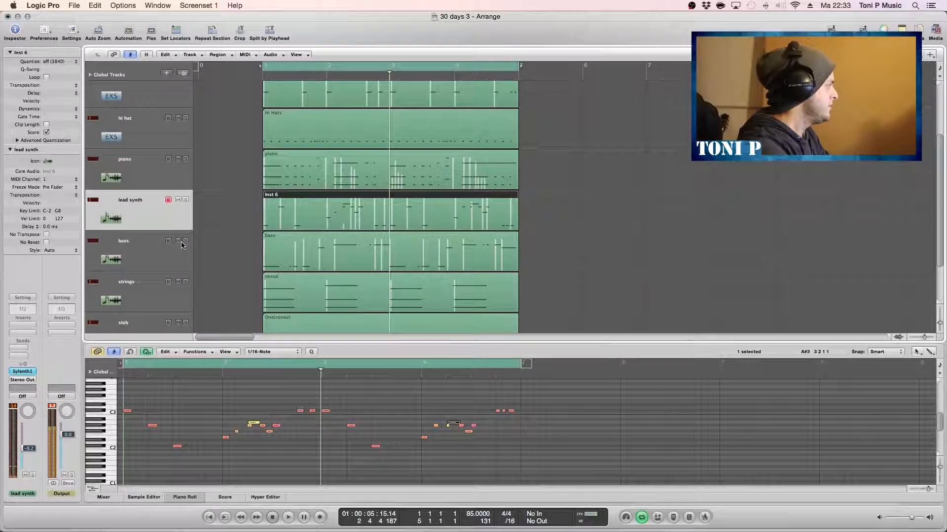
- Select all notes of the bass region, select the strings track, and select the notes of the stab region
click(171, 255)
key(super+a)
click(153, 296)
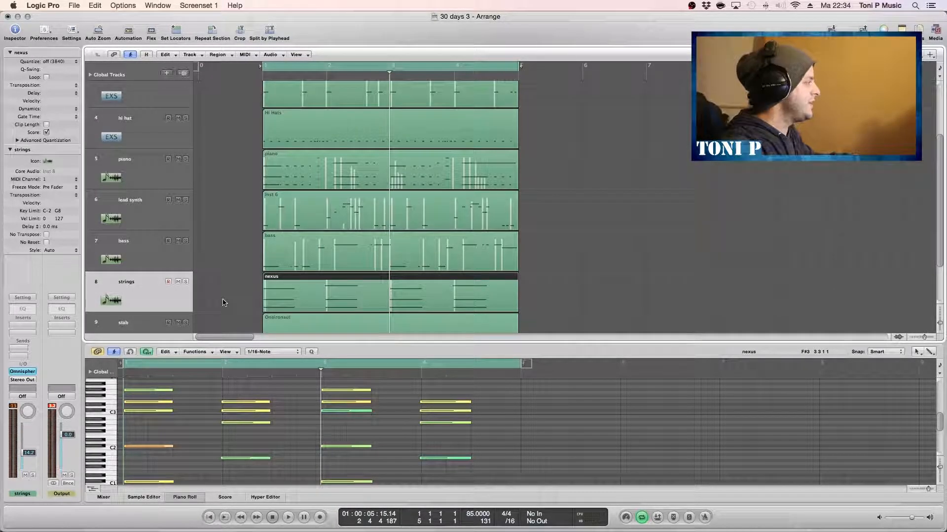
scroll(222, 303, up, 3)
scroll(590, 200, down, 4)
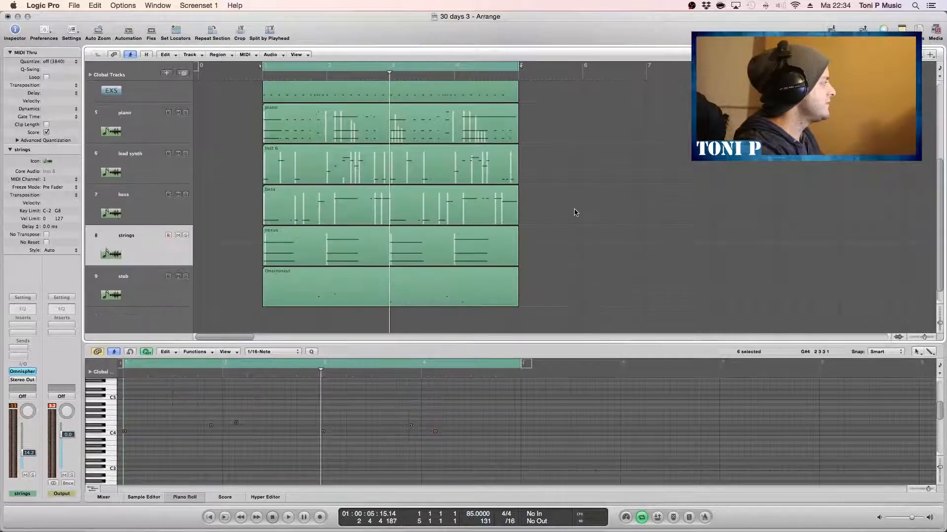
- Play the four-bar loop with all nine tracks audible, briefly check the mixer, and stop playback
key(space)
key(x)
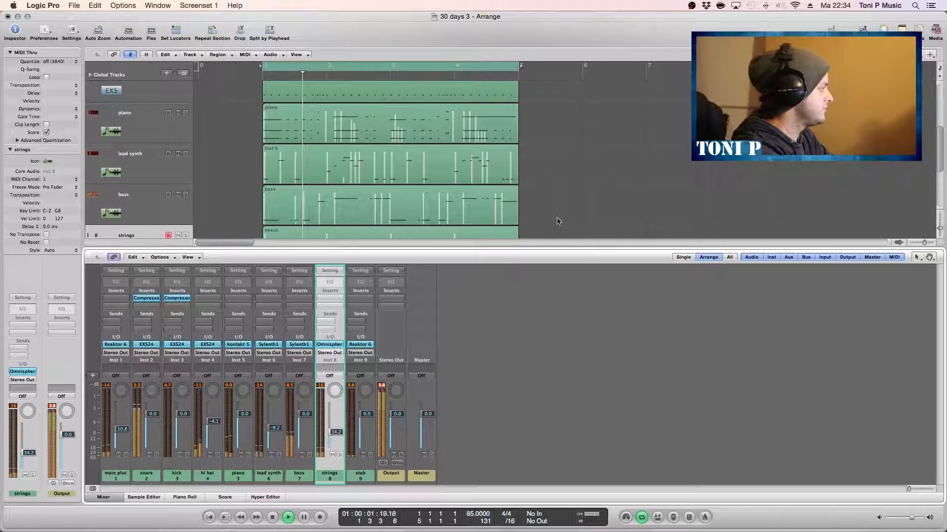
key(x)
scroll(549, 259, up, 1)
key(ctrl+alt+Right)
key(ctrl+Right)
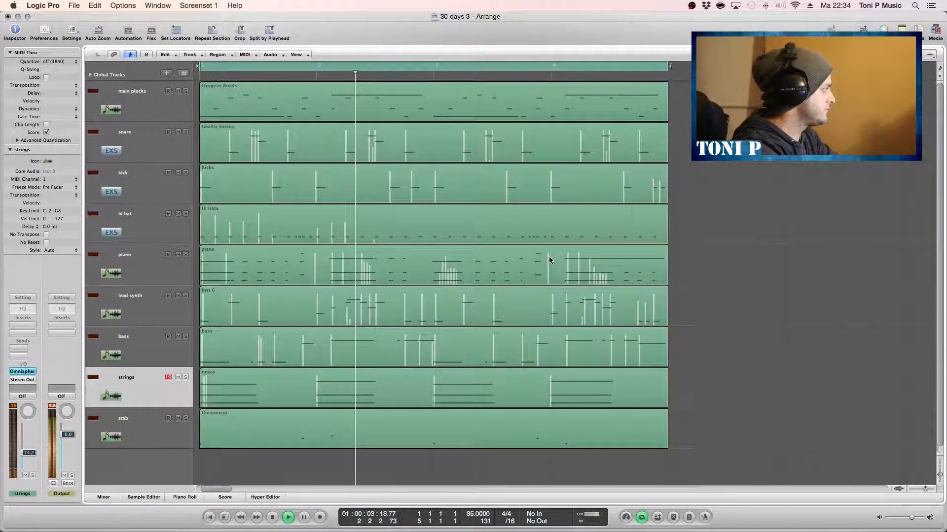
scroll(549, 259, left, 2)
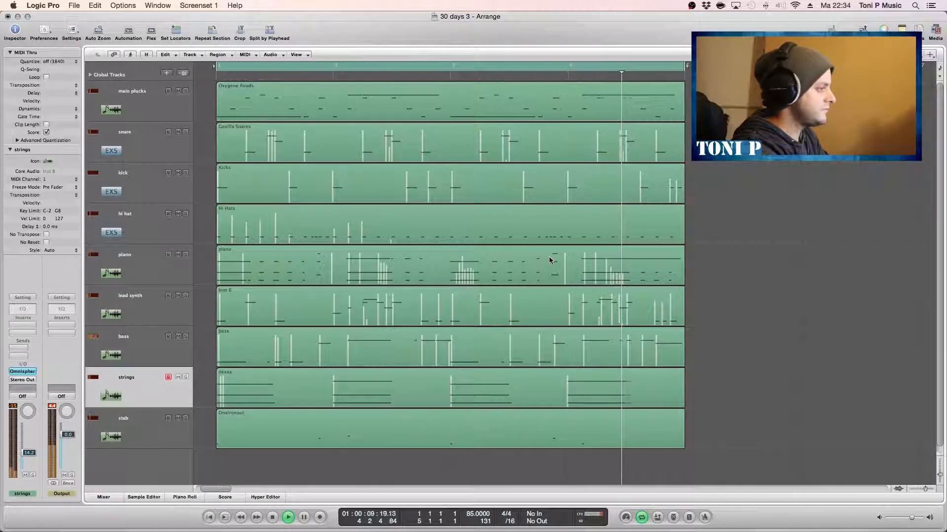
key(space)
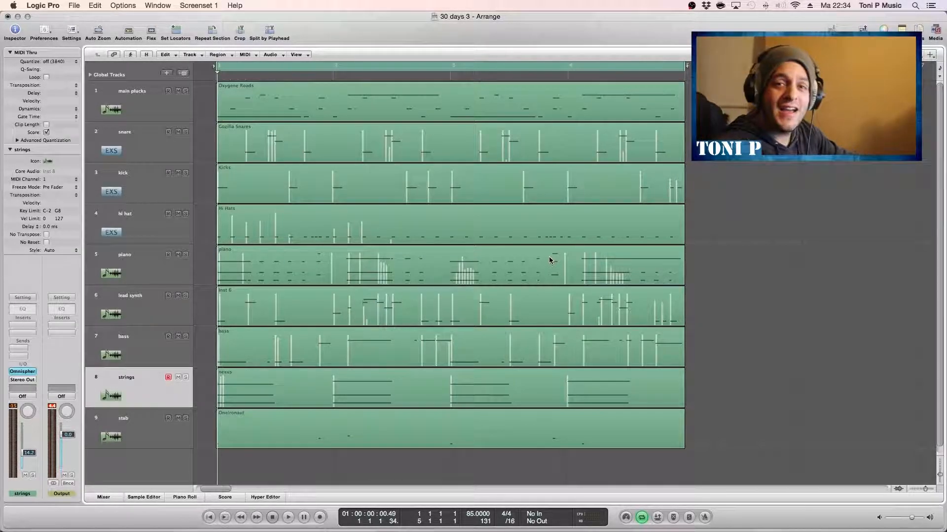
- Mute the piano, lead synth, bass, strings and stab tracks and play the plucks with the drums
drag(178, 254, 178, 421)
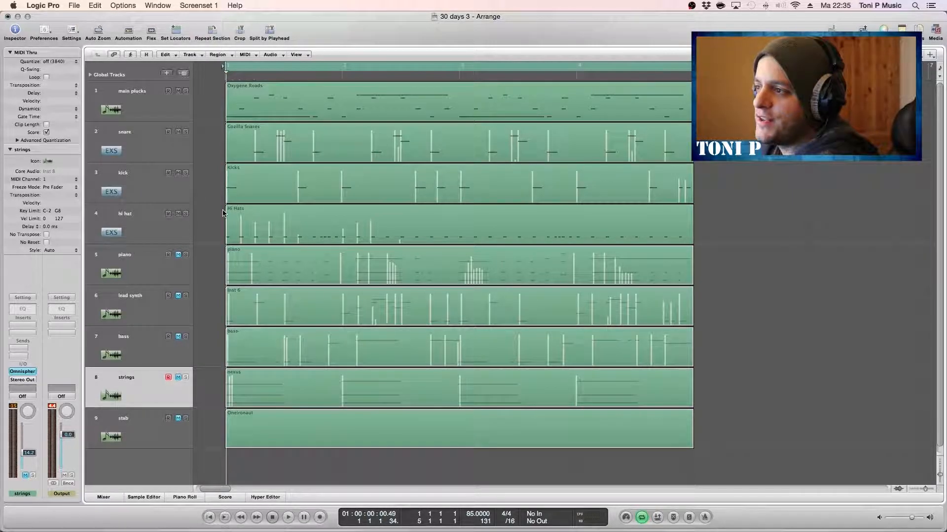
scroll(171, 118, down, 1)
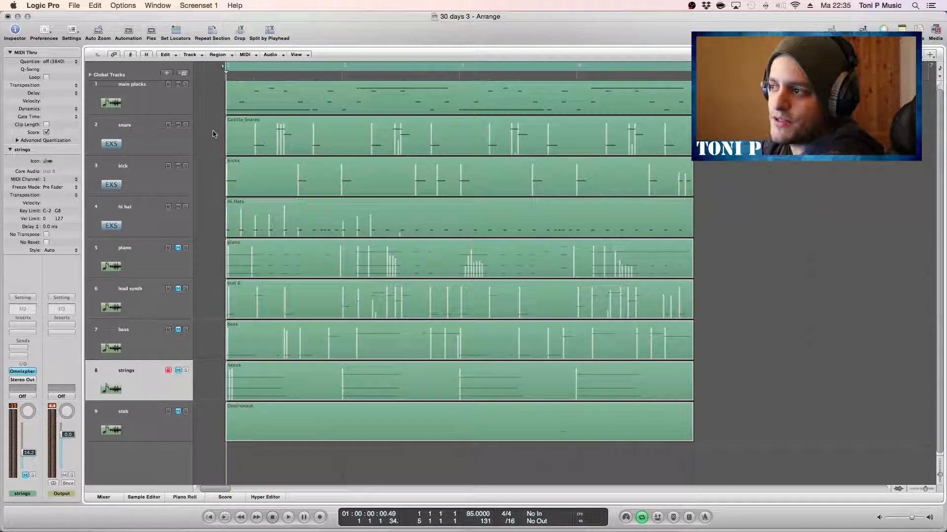
key(space)
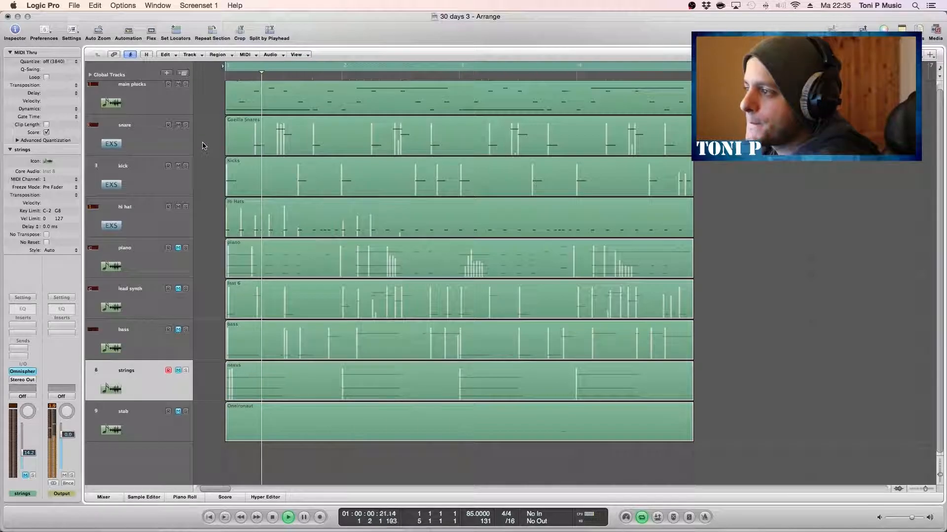
- Stop the loop, solo the snare track, and play it from bar 1
scroll(204, 144, up, 1)
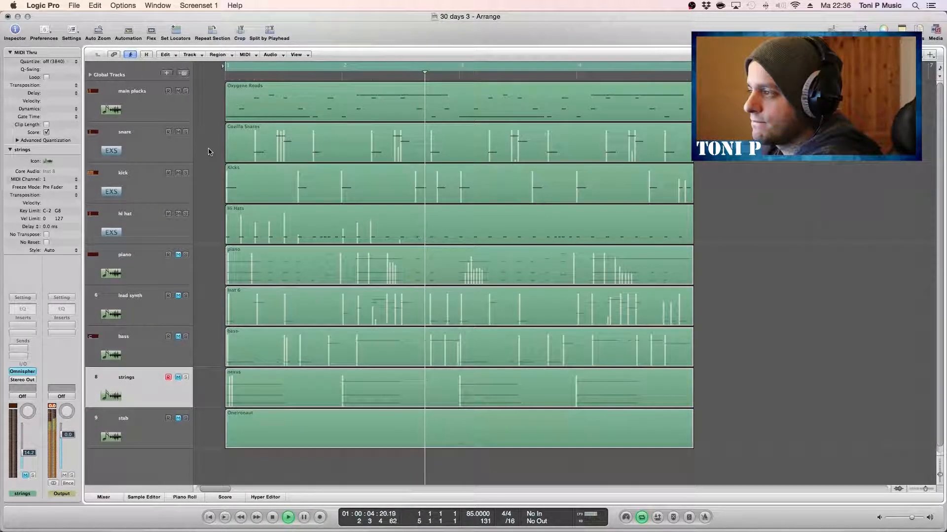
key(space)
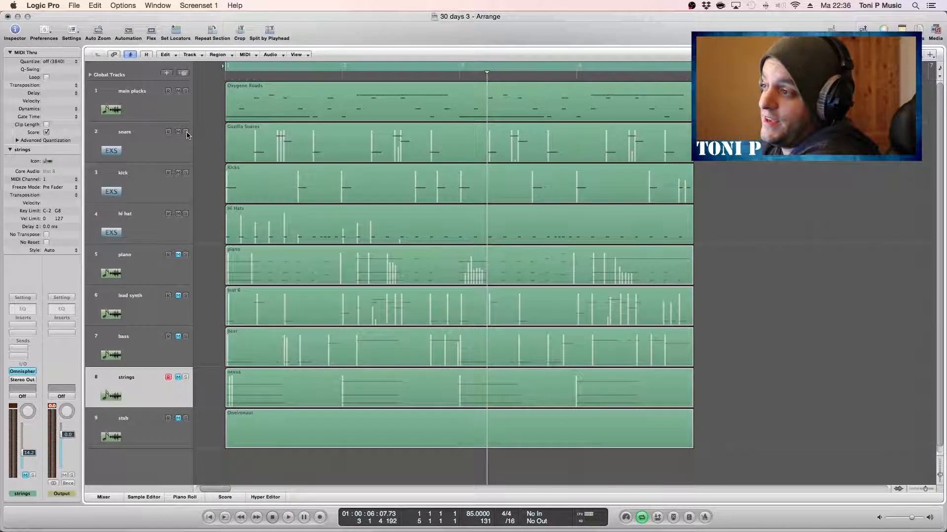
key(space)
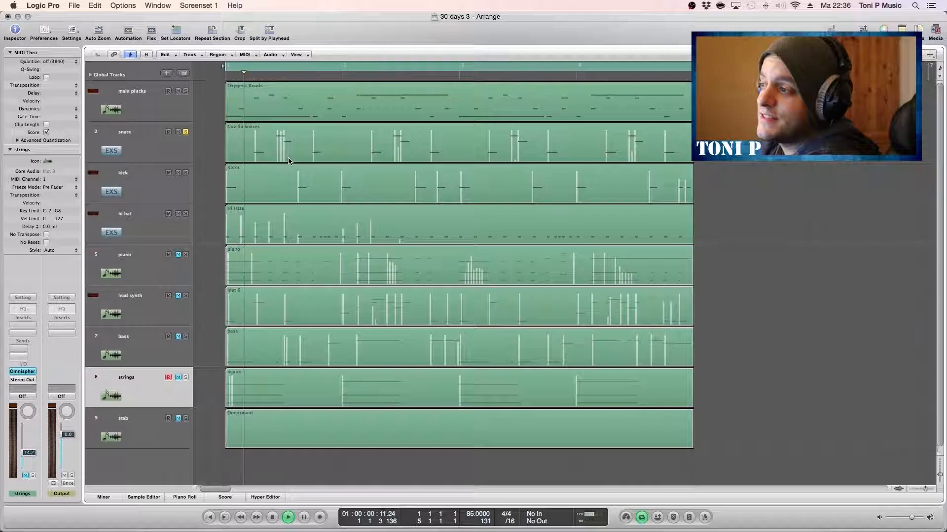
key(space)
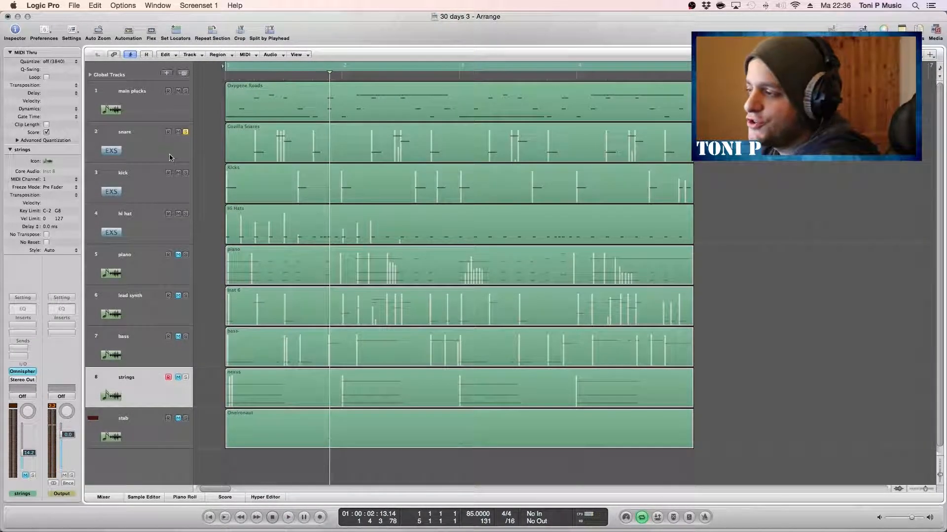
- Duplicate the snare track with its instrument and copy the snare region onto the new track
click(169, 157)
key(super+d)
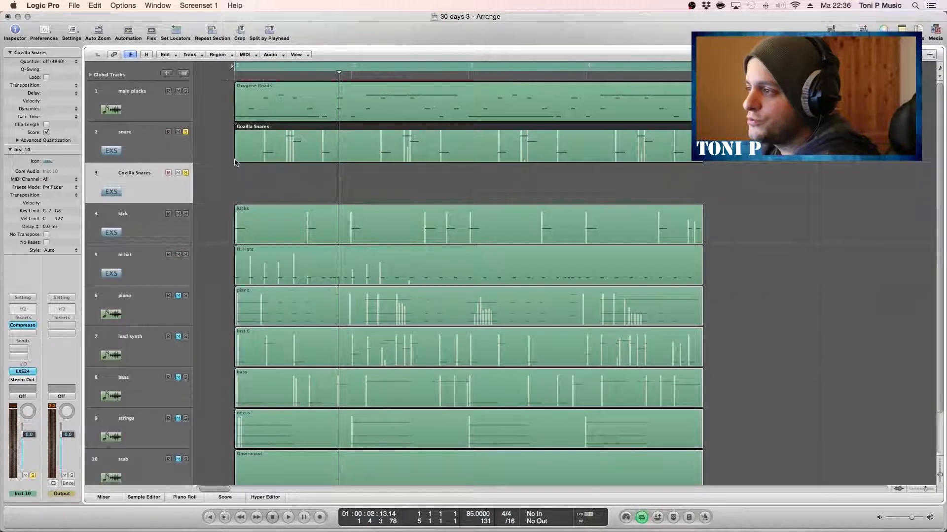
drag(317, 157, 319, 186)
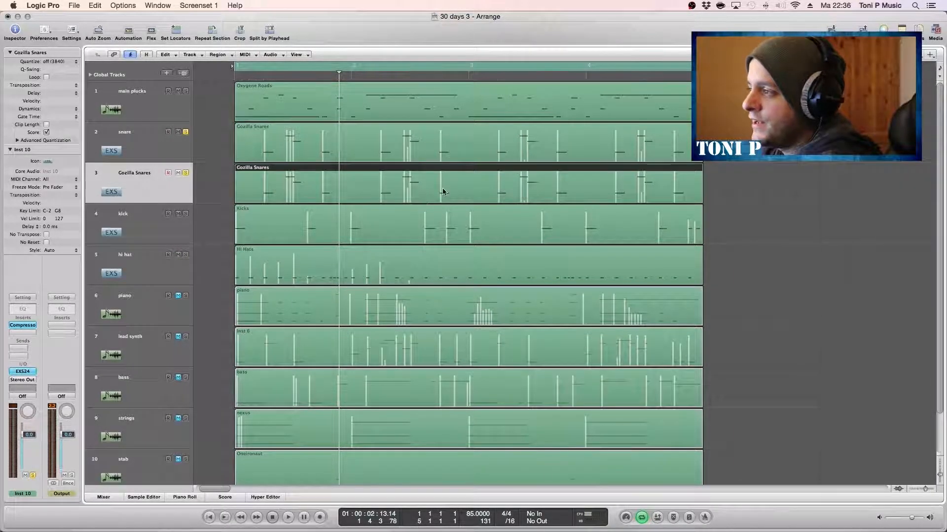
- Remove the low notes from the copied snare region and the high notes from the original snare region
double_click(441, 190)
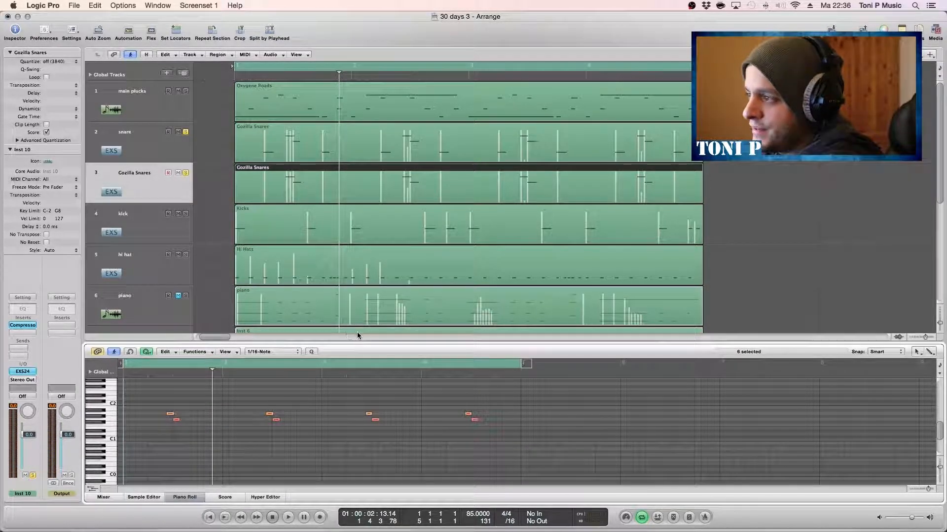
click(318, 158)
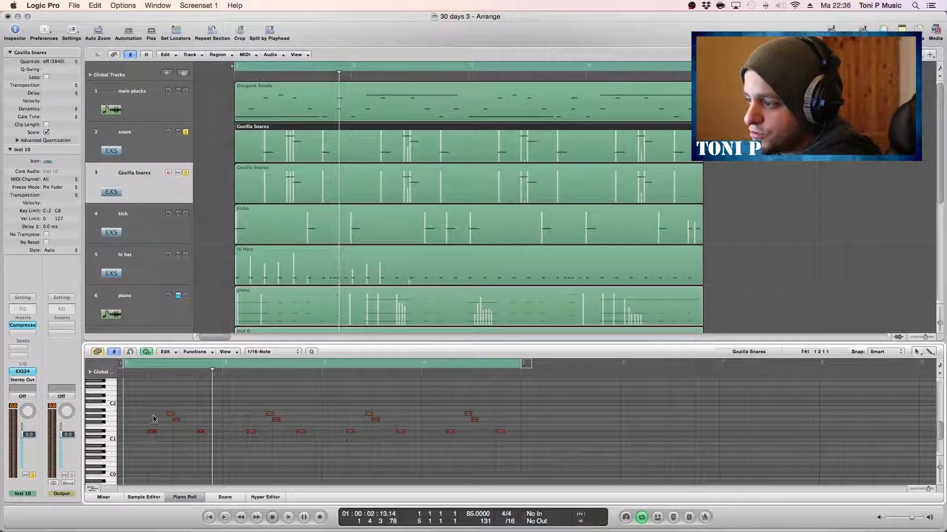
click(318, 182)
click(300, 141)
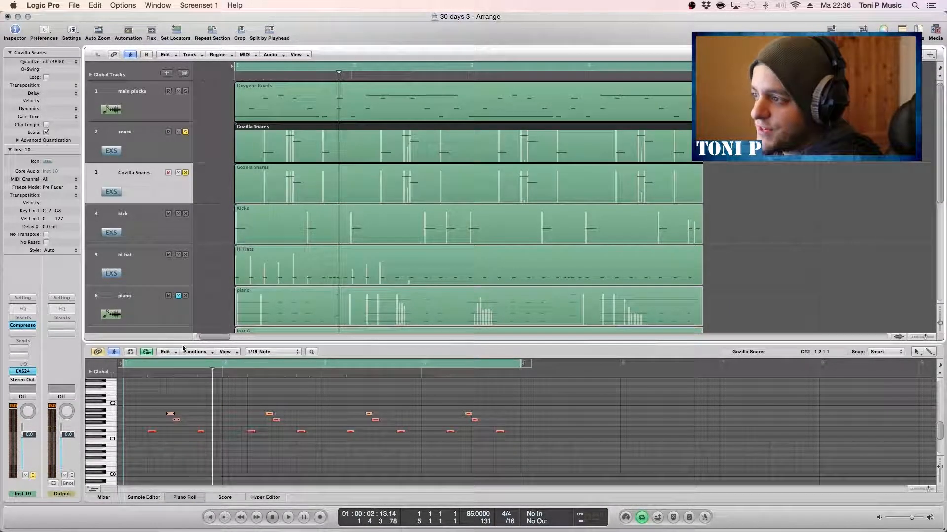
drag(162, 386, 426, 420)
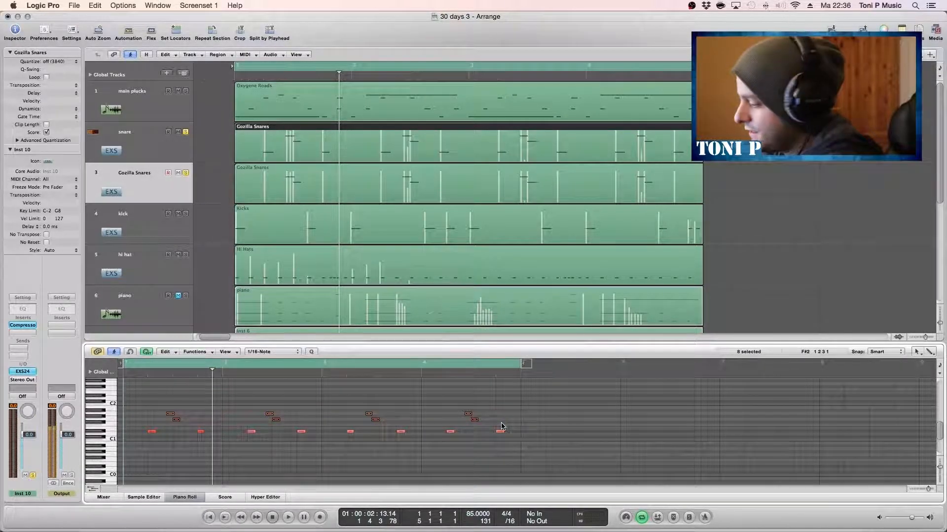
- Turn off the solo on both snare tracks, play the loop, and select the duplicated snare track
click(185, 172)
key(space)
key(space)
click(166, 186)
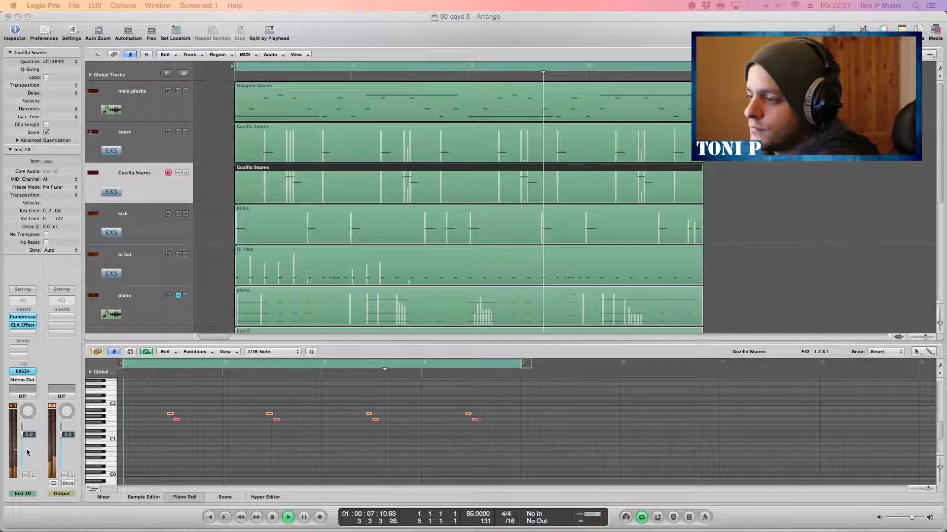
- Lower the duplicated snare track's volume to -8.2 dB and stop playback
click(27, 453)
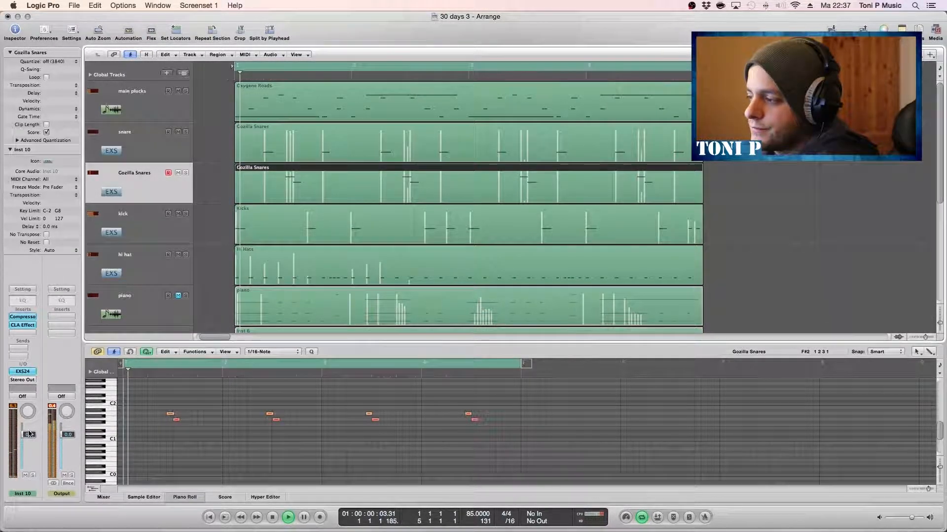
drag(29, 434, 29, 447)
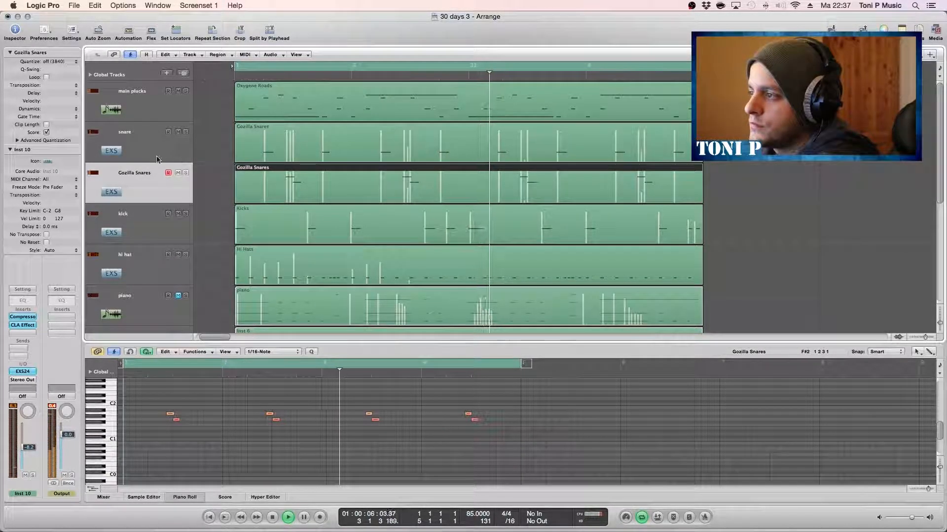
key(space)
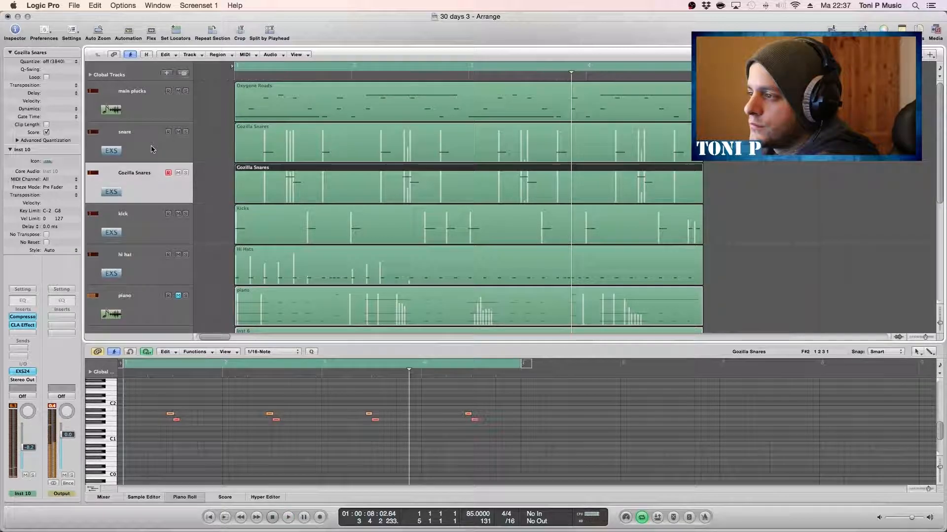
- Raise the pitch of all notes in the original snare region and play the loop
click(153, 149)
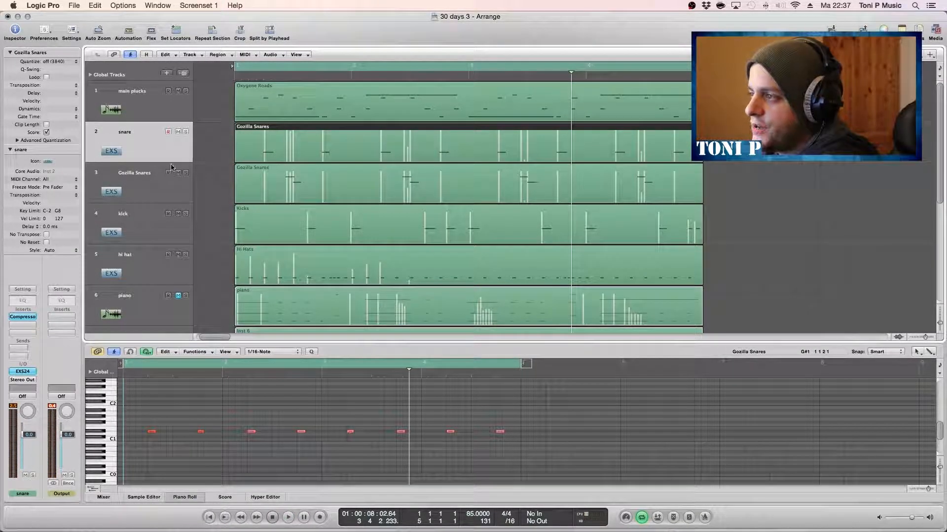
key(Return)
key(space)
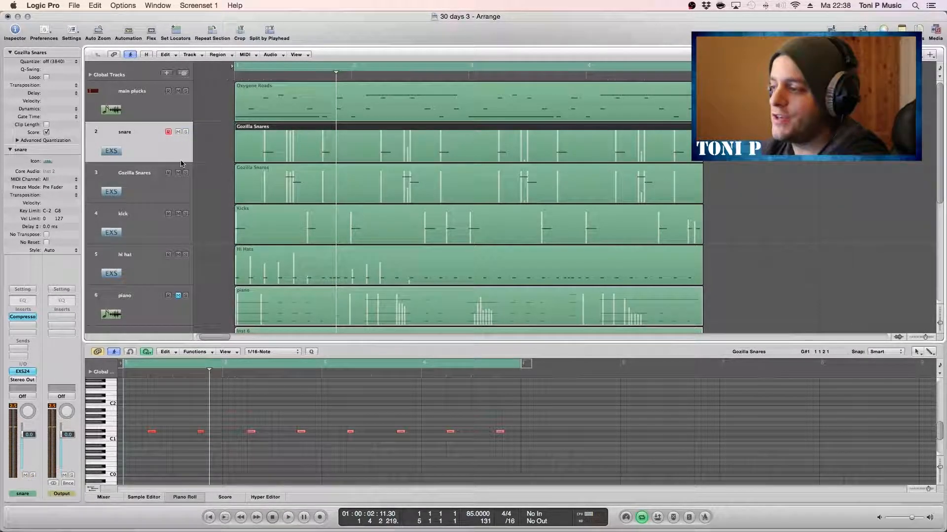
scroll(153, 392, up, 4)
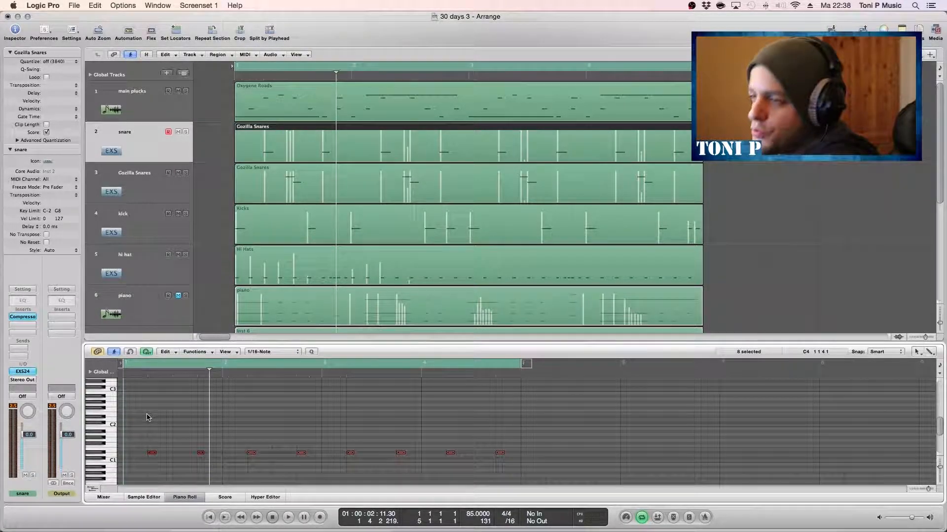
key(space)
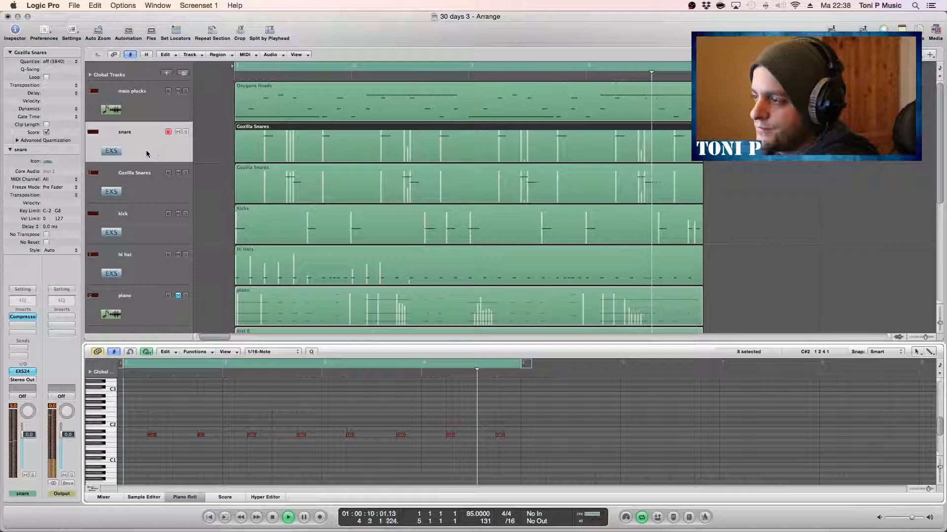
key(space)
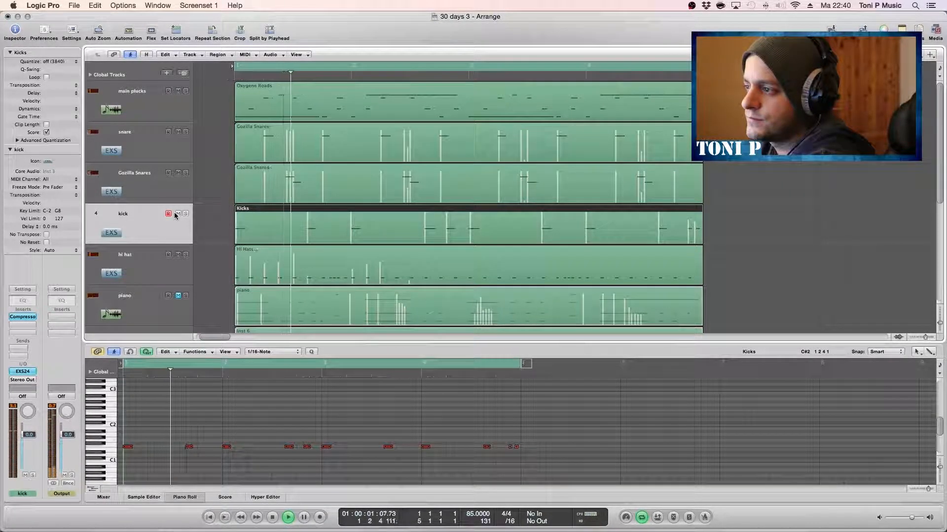
- Mute the main plucks track and play the drums on their own
click(179, 92)
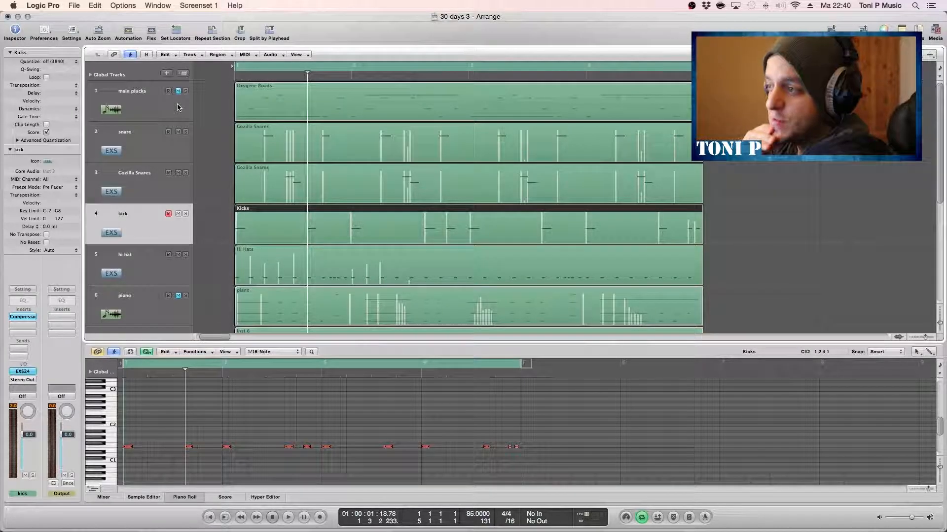
key(space)
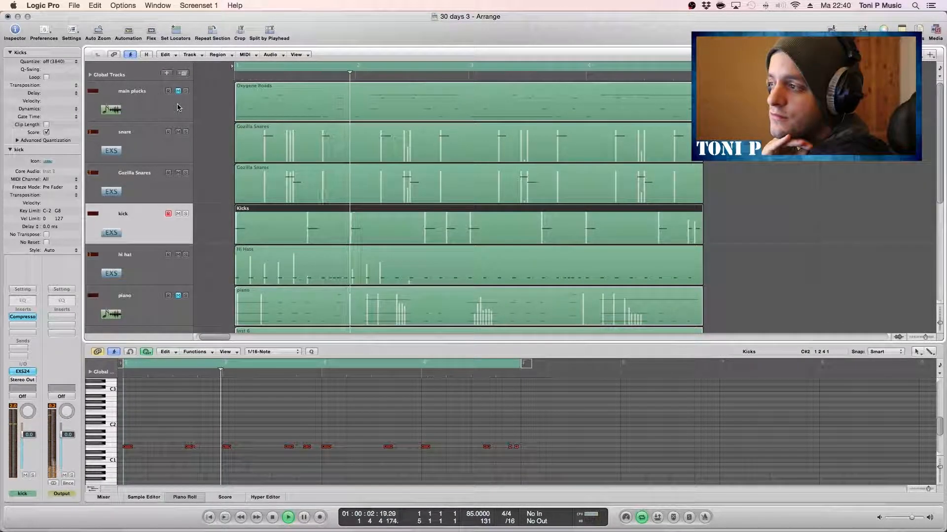
key(space)
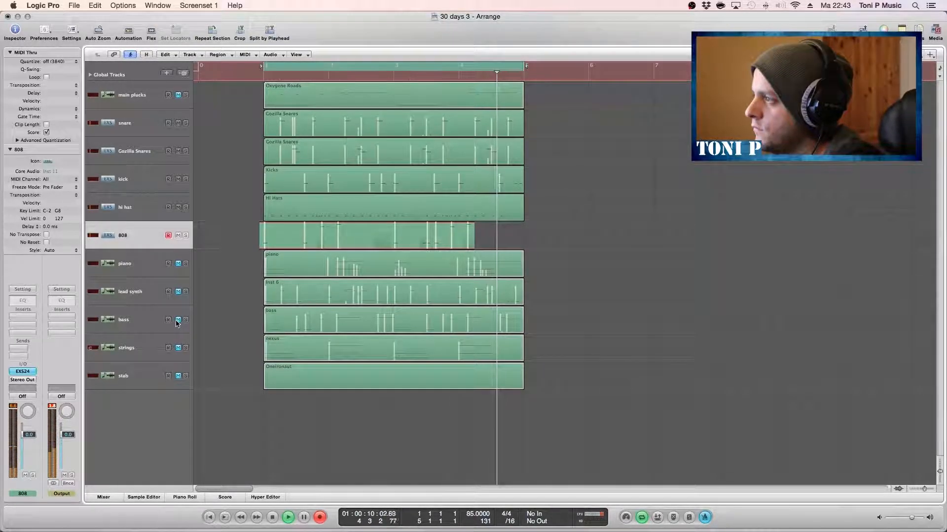
- Stop recording the 808 part, quantize all its notes to 1/16 notes, and play the loop
key(space)
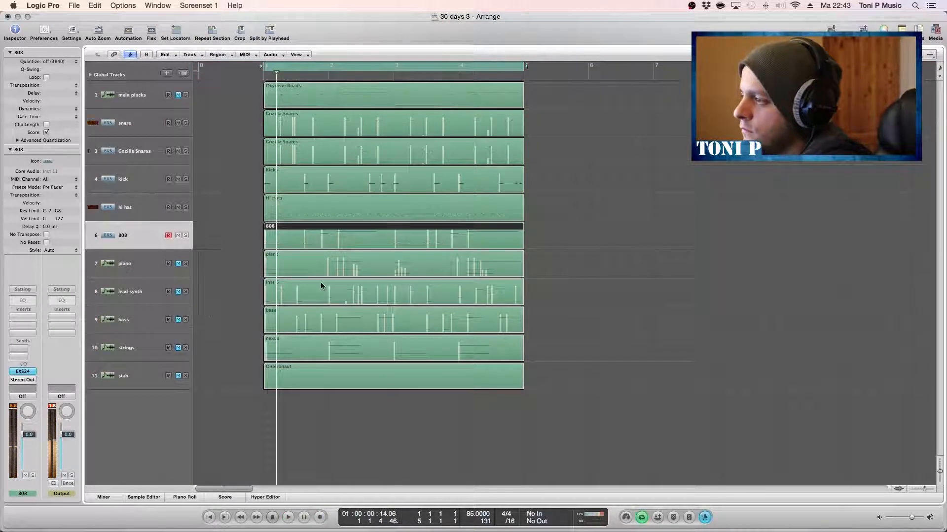
double_click(344, 243)
key(super+a)
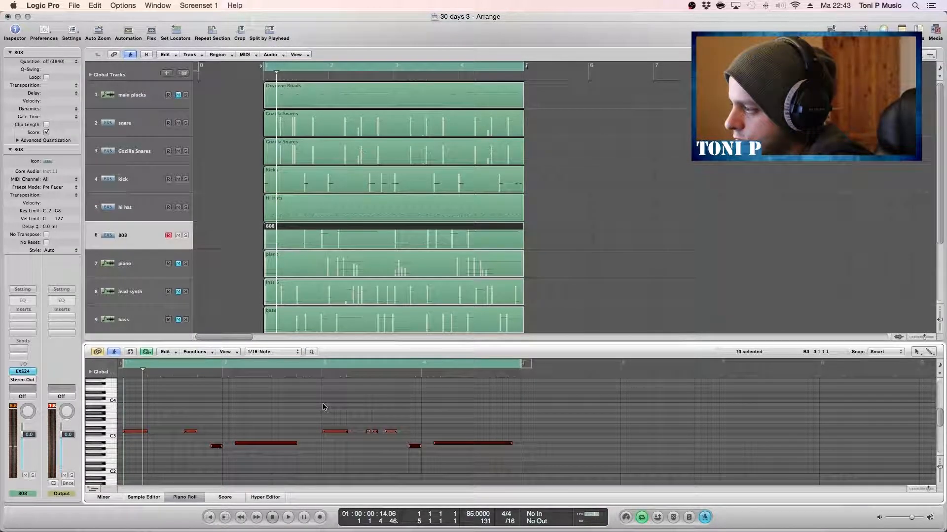
key(space)
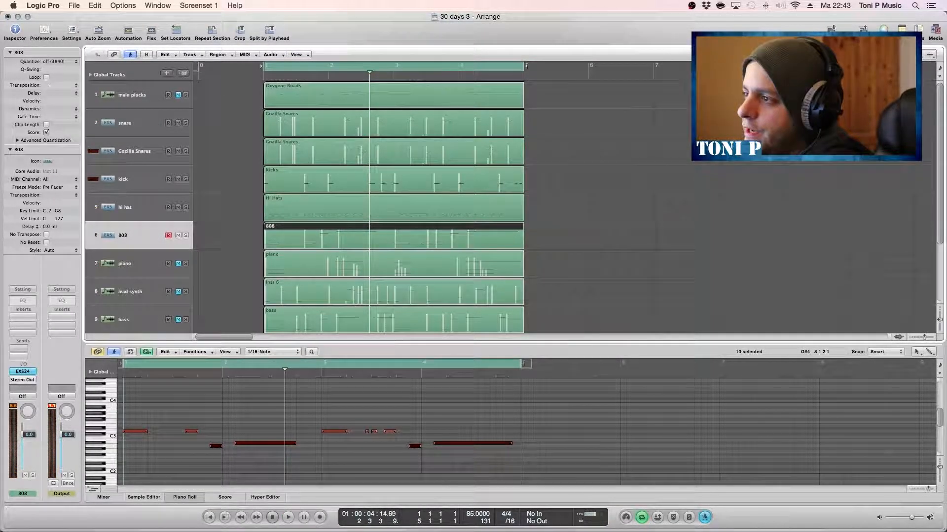
- Set the 808 region's transposition to -12 and play the loop
click(77, 86)
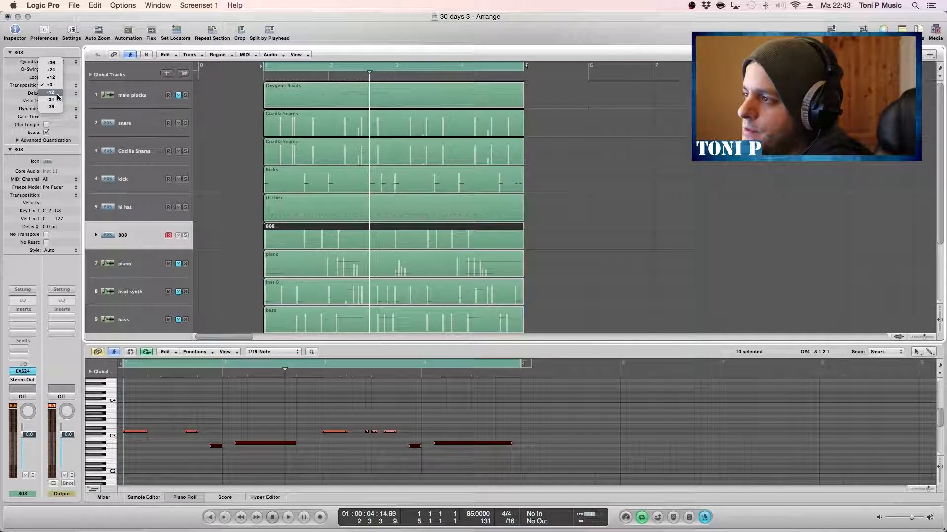
click(51, 92)
key(space)
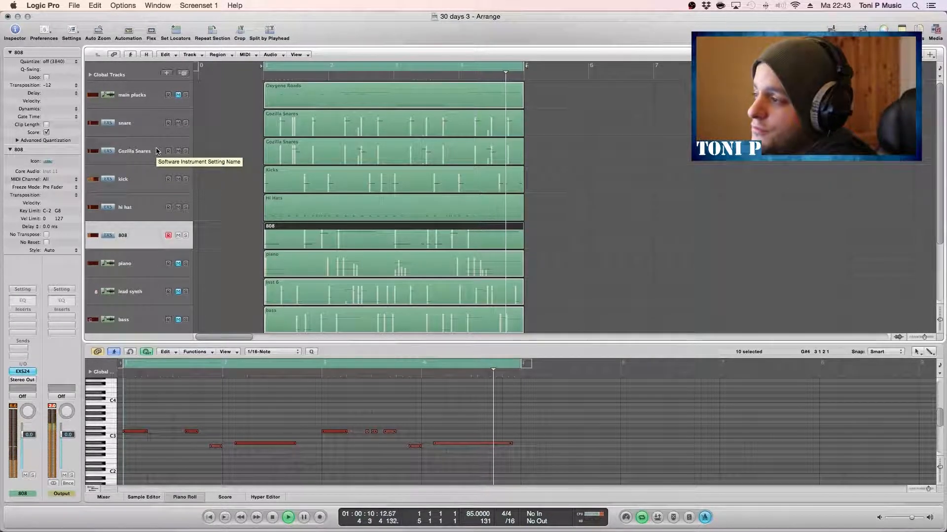
- Unmute the bass track, play it together with the 808 and drums, and stop playback
scroll(195, 248, down, 1)
scroll(195, 247, down, 1)
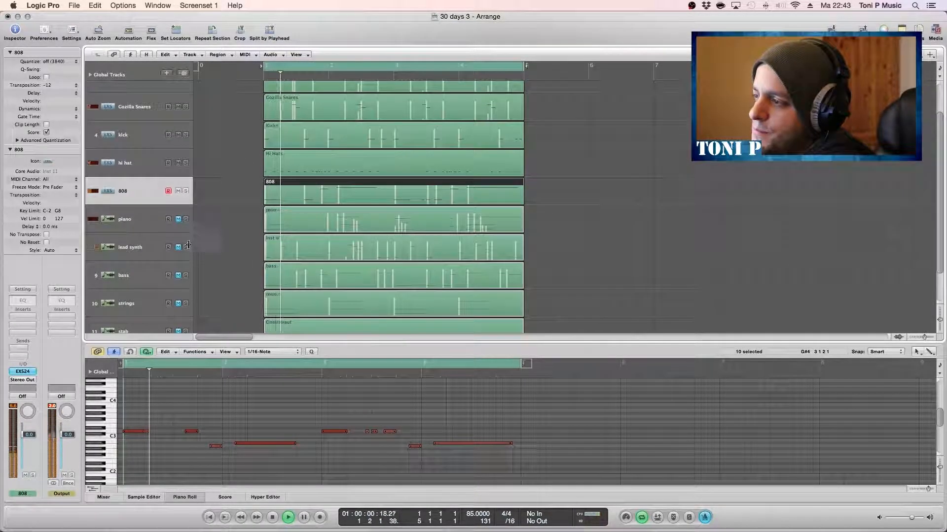
click(180, 278)
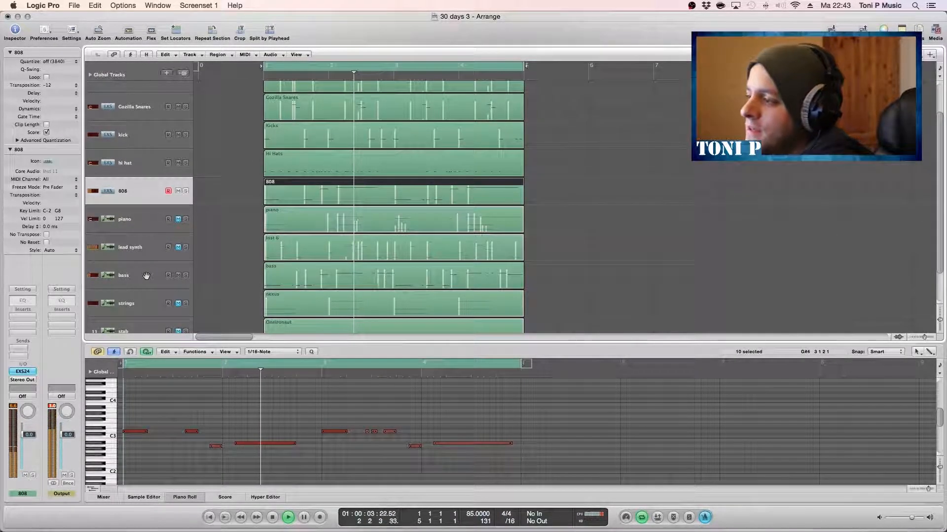
key(space)
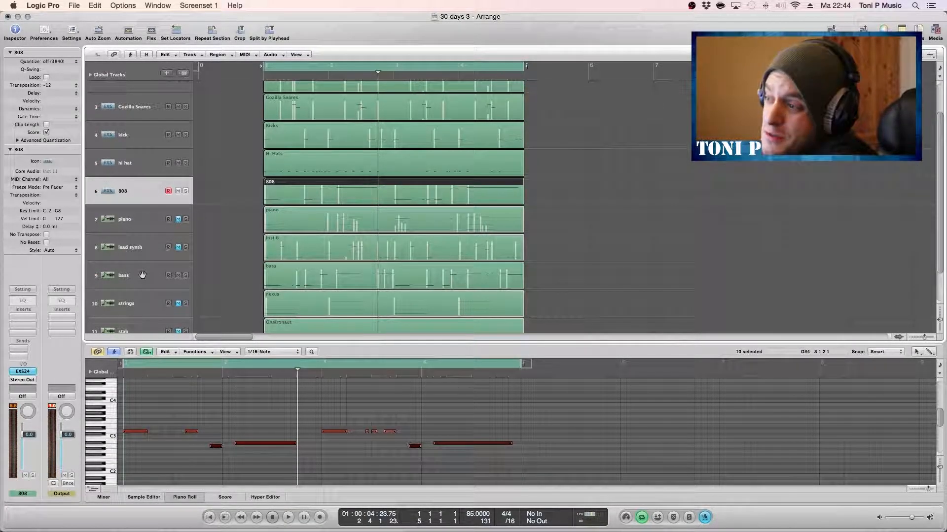
- Play the main plucks soloed, and turn off their solo to hear them with the drums and 808
scroll(218, 234, down, 3)
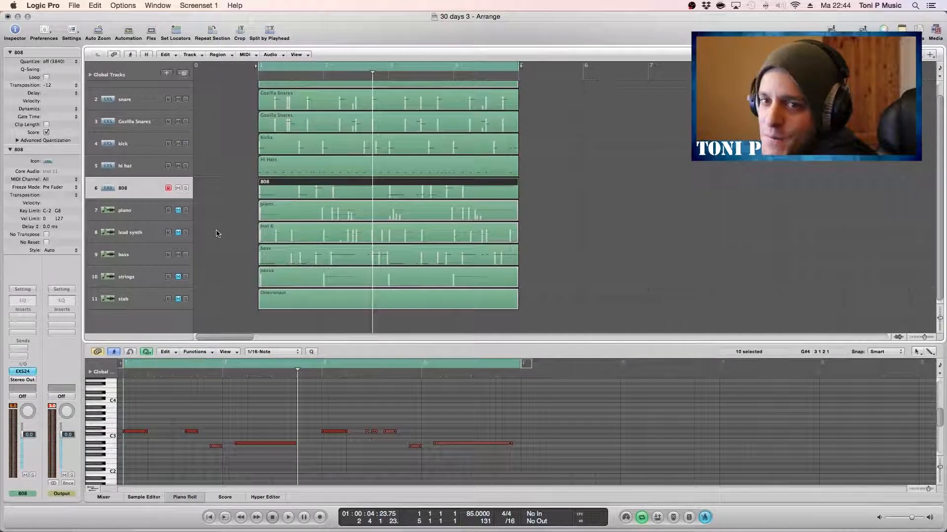
scroll(216, 233, up, 1)
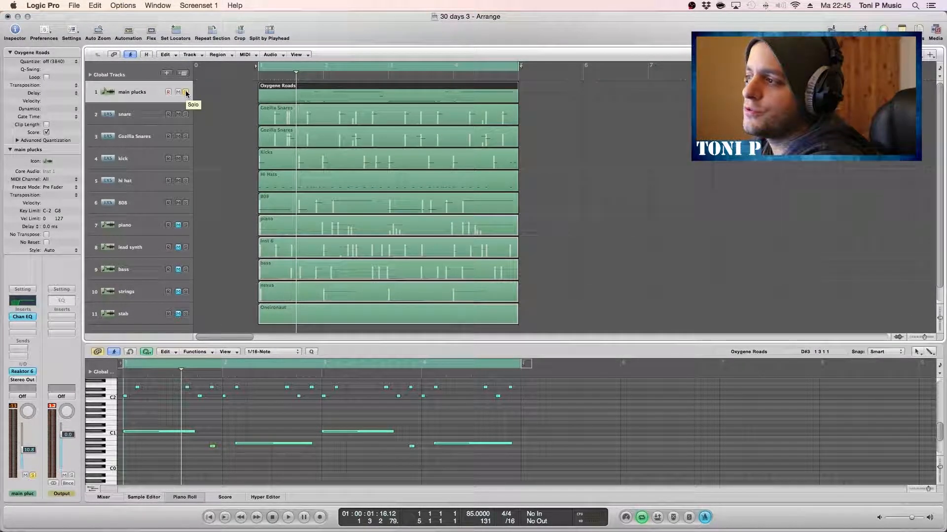
key(space)
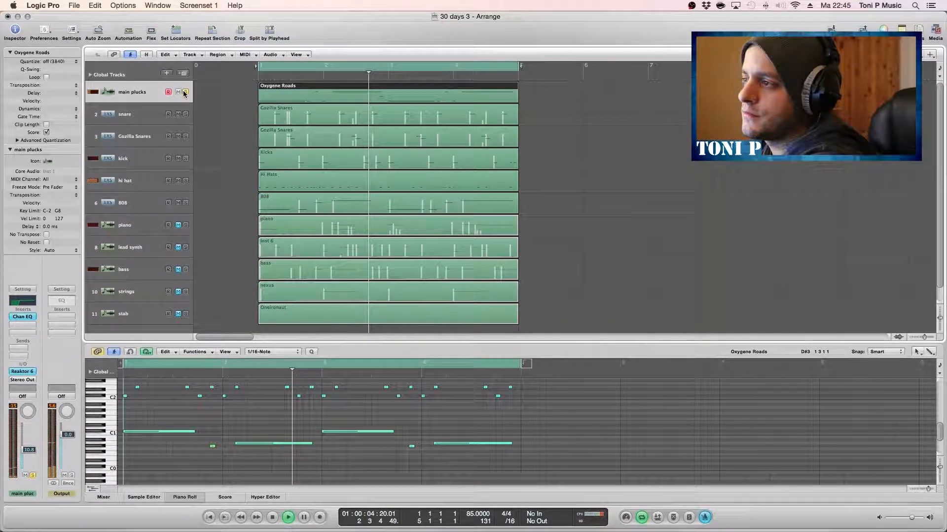
key(space)
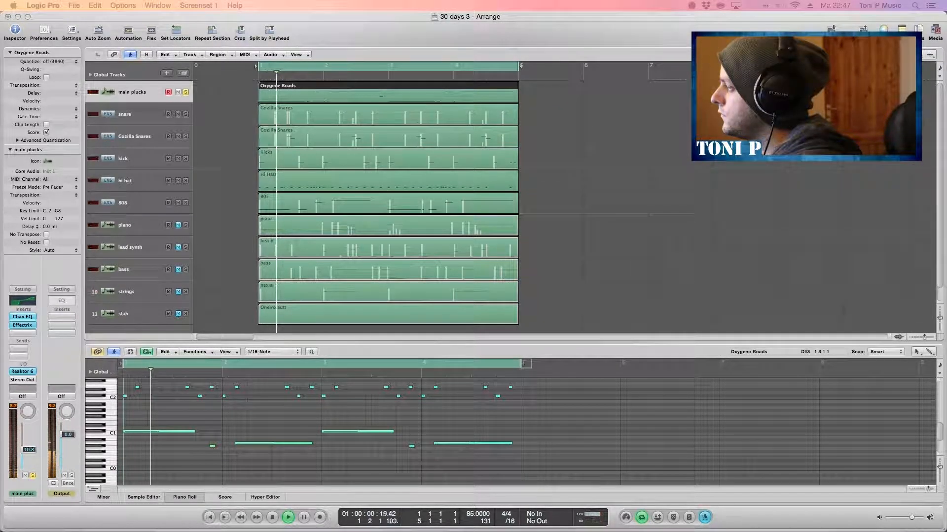
click(186, 93)
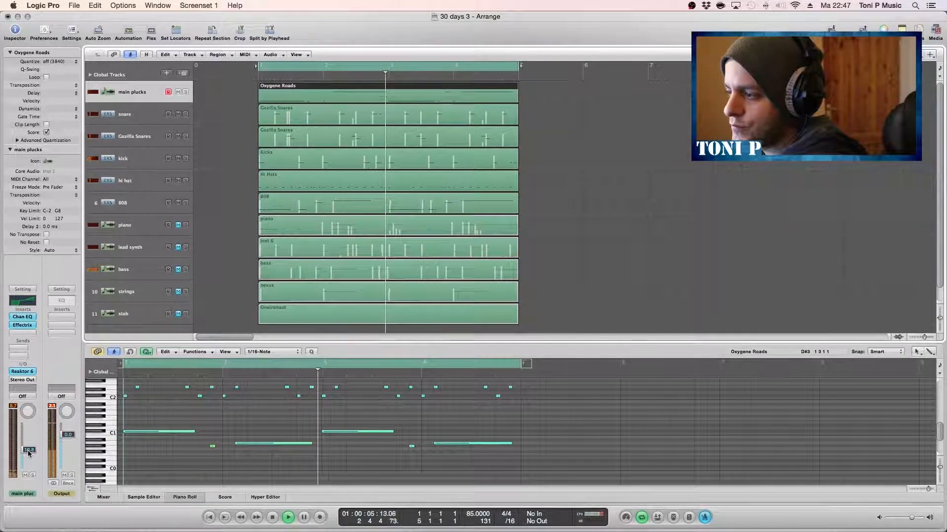
- Unmute the bass track and play it with the plucks, 808 and drums
click(177, 249)
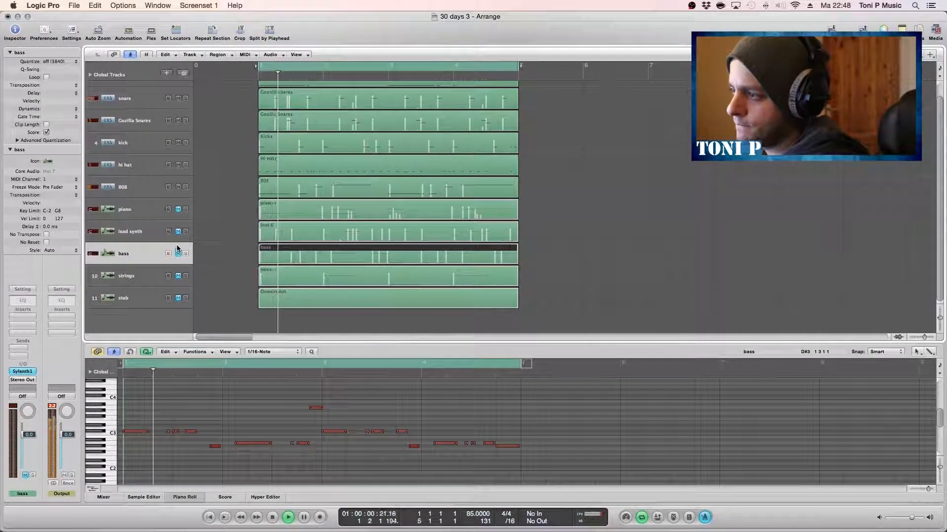
click(178, 254)
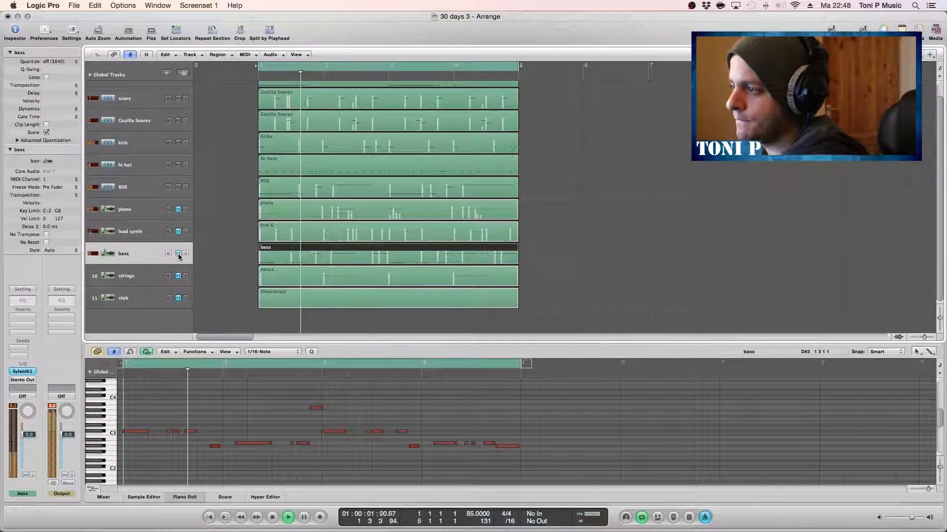
key(ctrl+Up)
key(ctrl+Up)
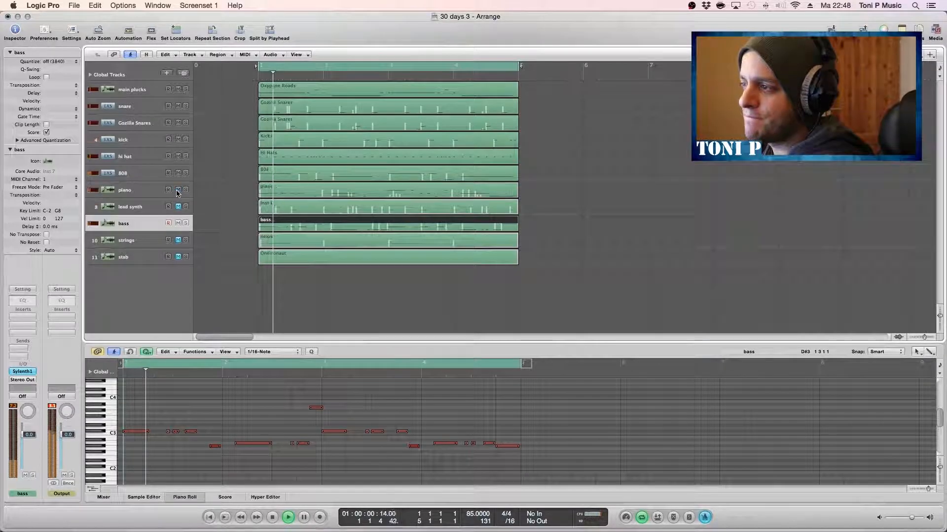
- Play the unmuted piano part with the bass and drums, look over its notes, and stop playback
click(129, 192)
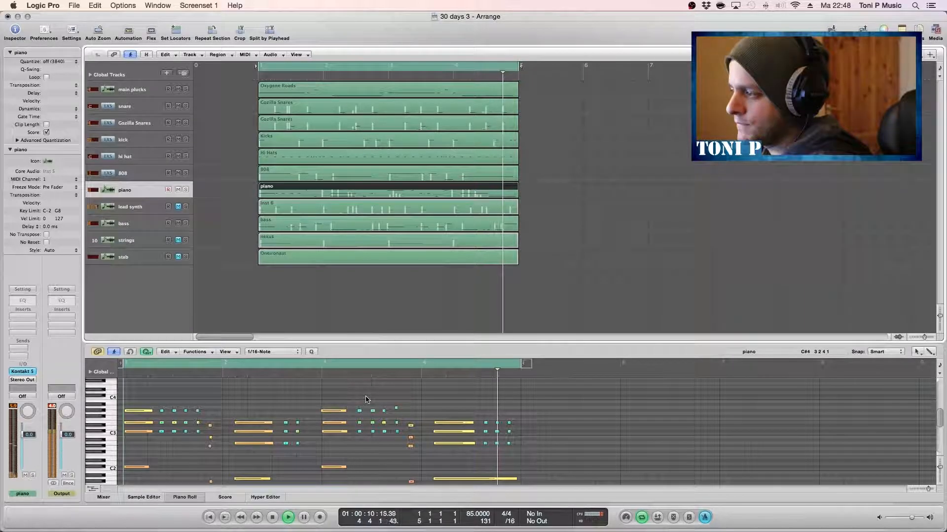
scroll(367, 401, down, 5)
key(space)
scroll(367, 401, up, 4)
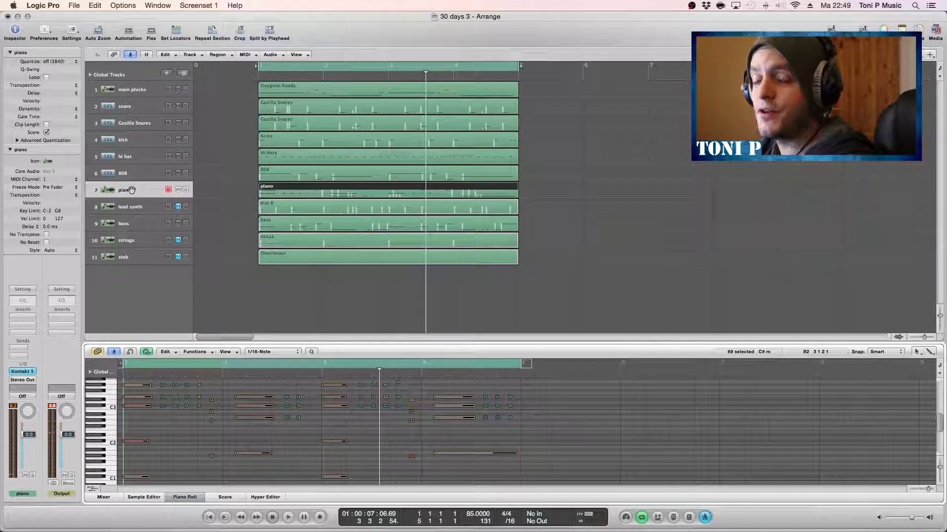
- Solo the piano track, play it alone, and turn off the metronome click
click(205, 192)
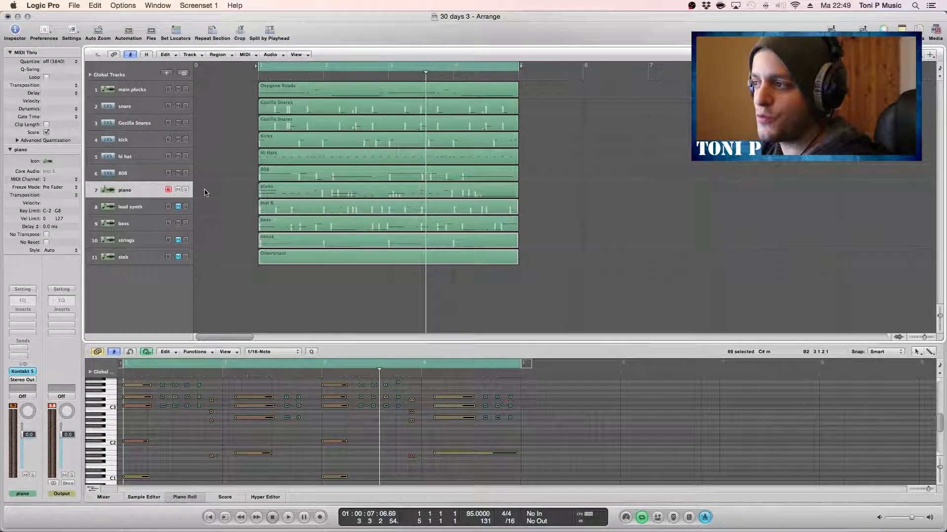
click(142, 192)
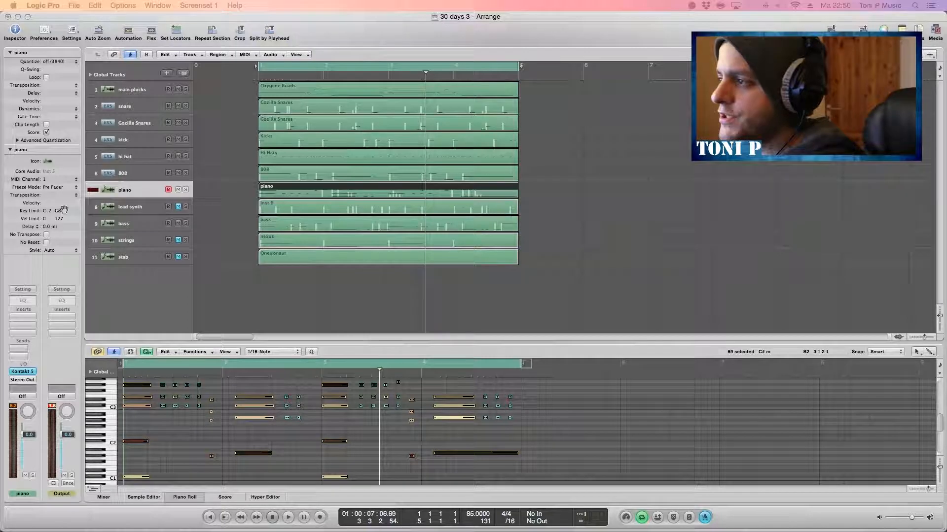
click(185, 192)
key(space)
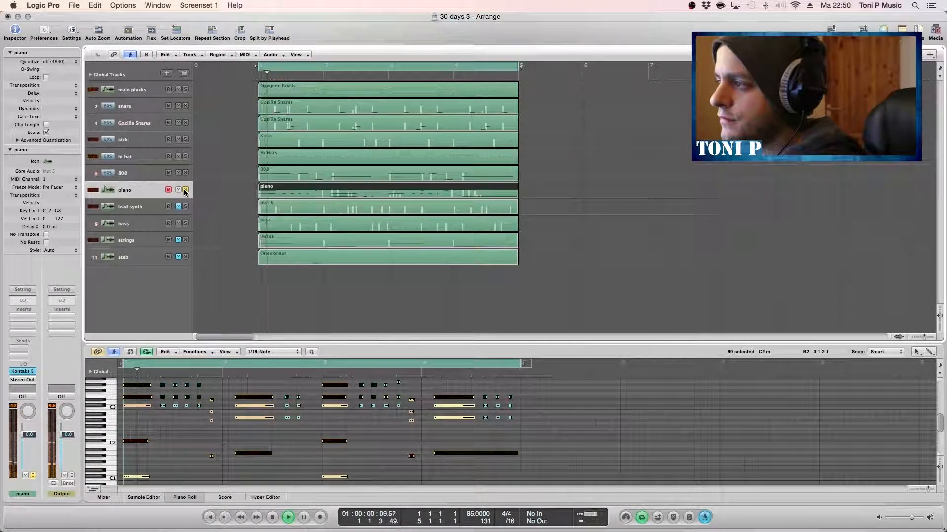
click(705, 518)
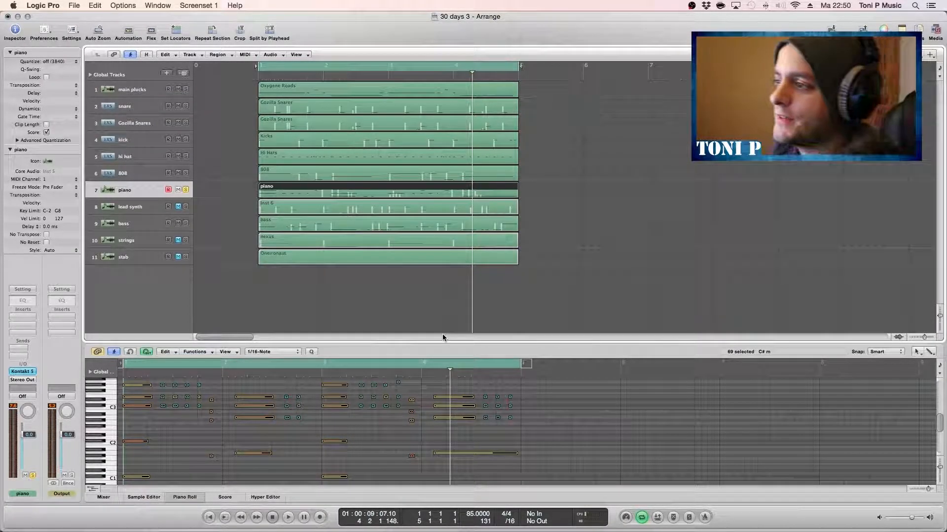
- Add a Flanger to the piano track, play it from the start, and turn off the piano's solo
key(Return)
key(space)
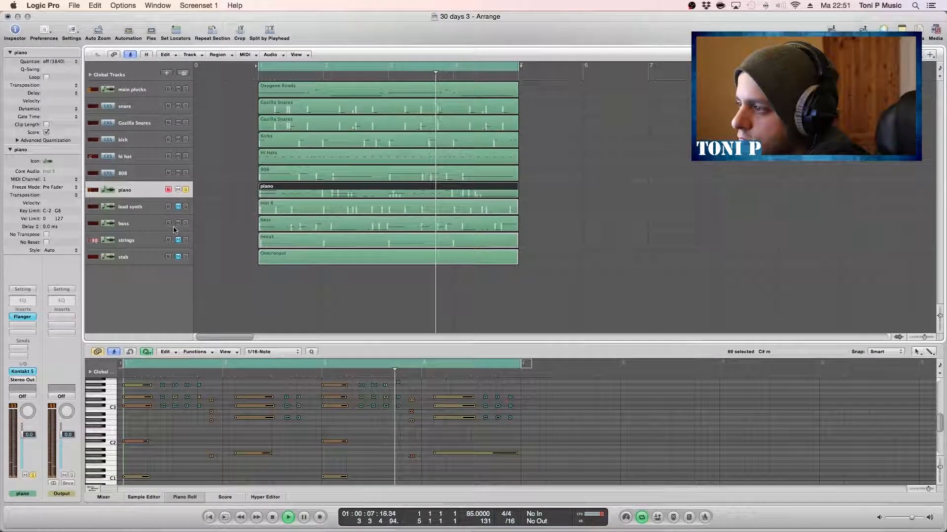
click(186, 190)
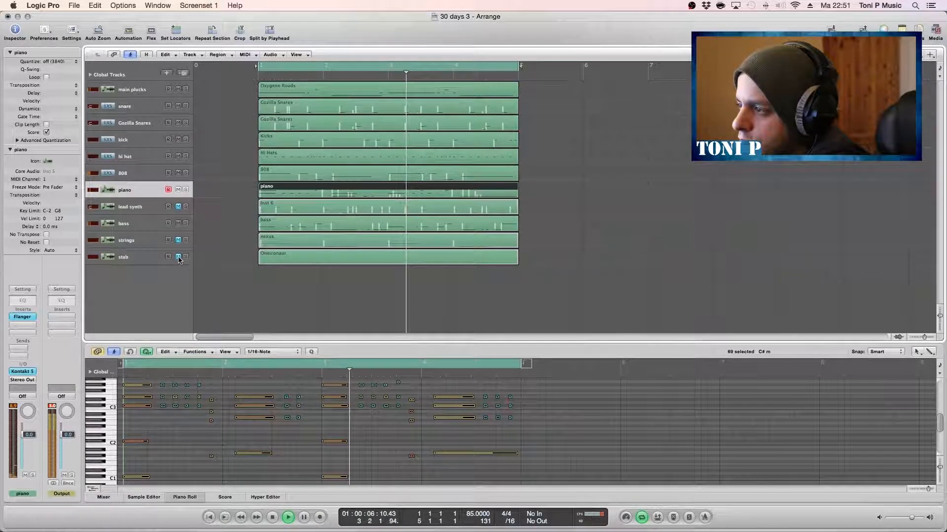
- Unmute the lead synth, play it with the other tracks, and stop playback
click(178, 206)
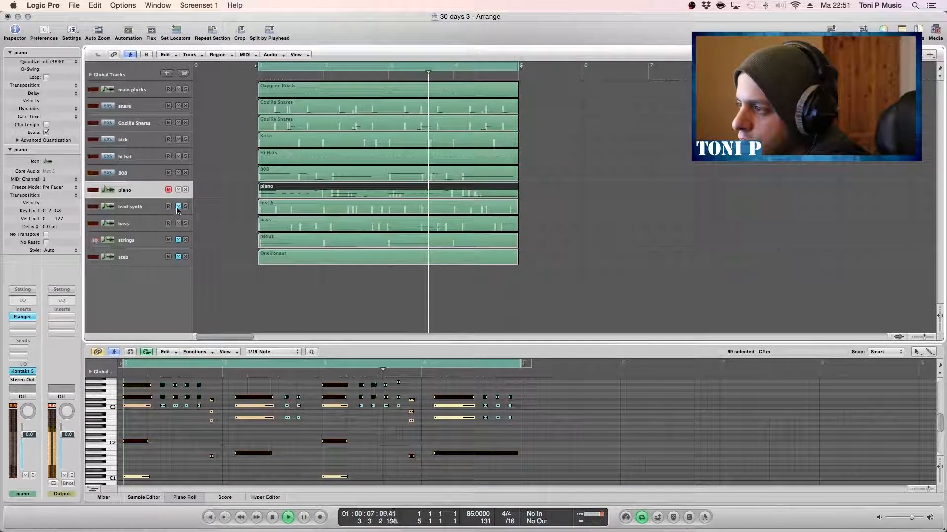
click(136, 208)
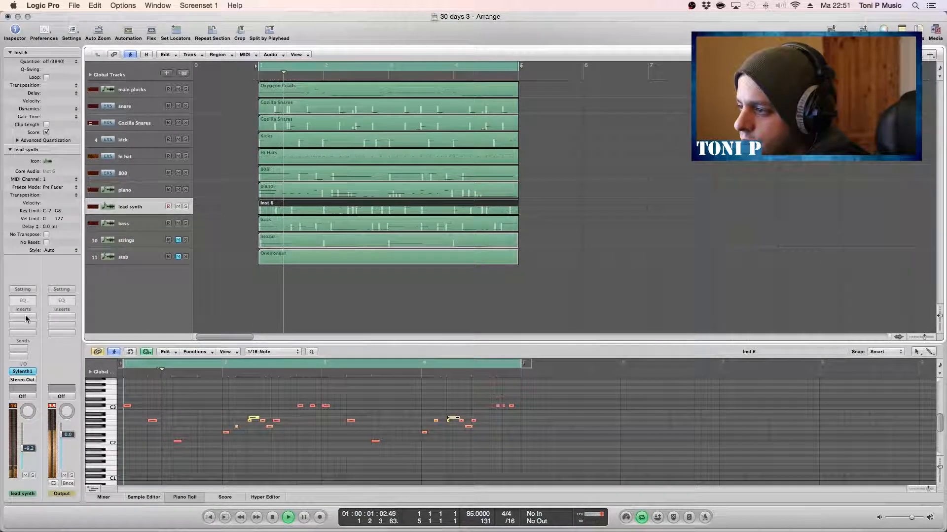
key(space)
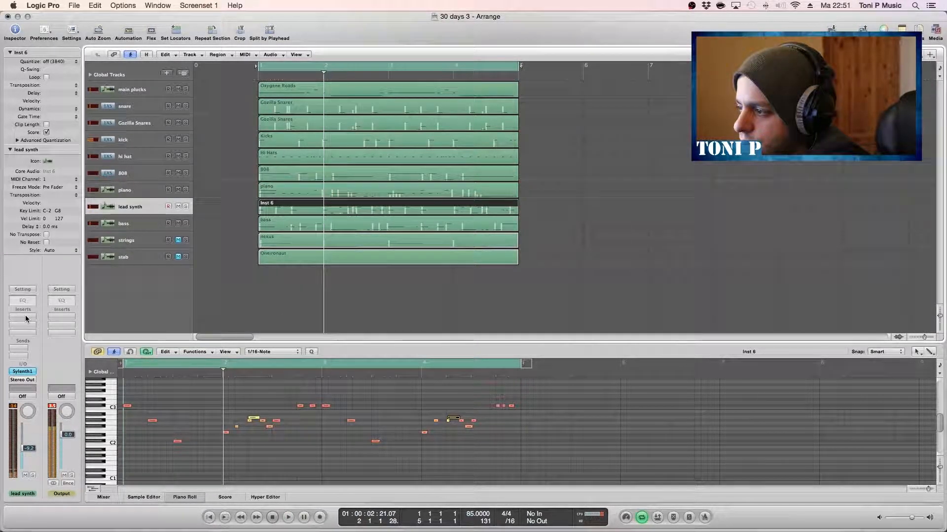
- Insert a stereo Tremolo on the lead synth's channel strip
click(20, 317)
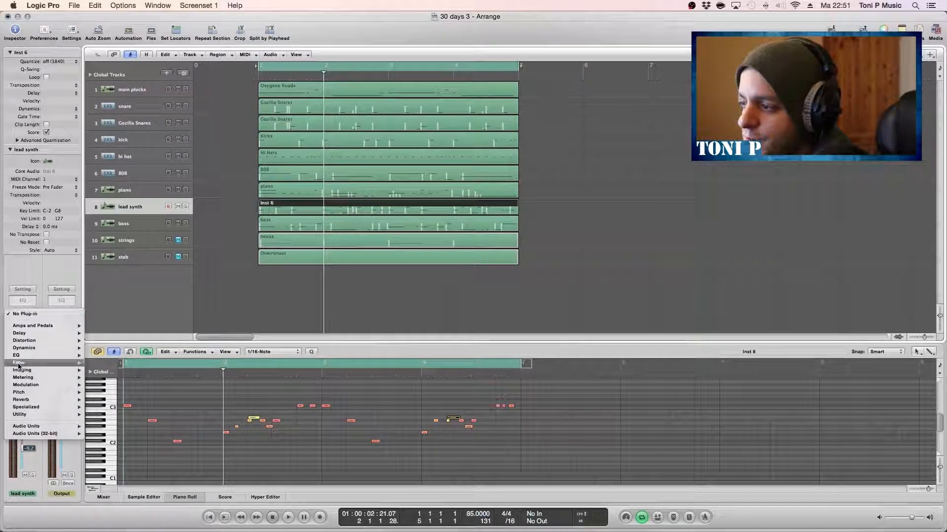
mouse_move(33, 407)
mouse_move(24, 387)
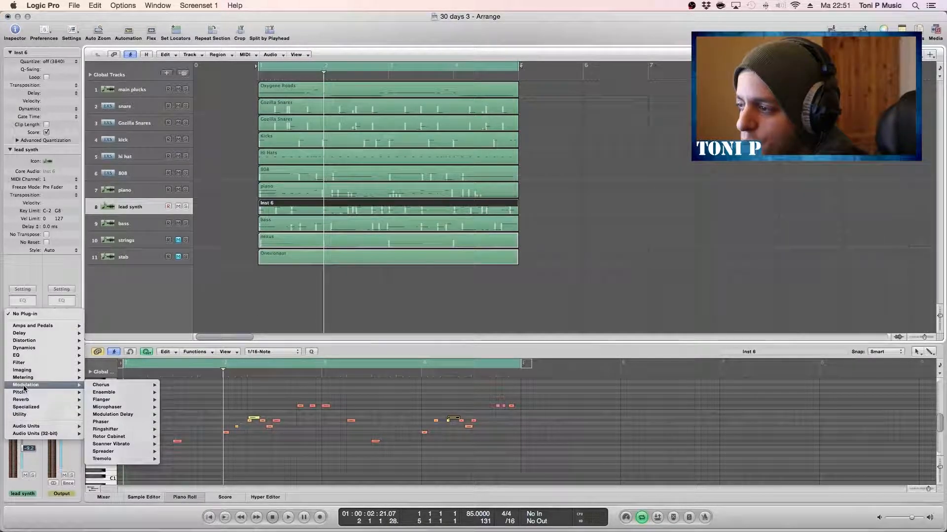
mouse_move(110, 453)
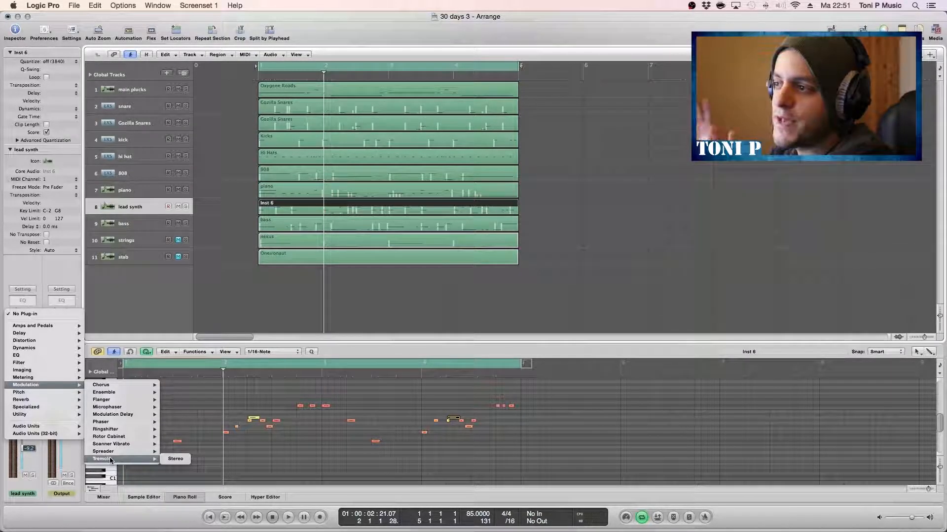
click(176, 459)
- With the lead synth soloed, set the Tremolo's rate to 1/2, symmetry to 50% and smoothing to 19%
key(space)
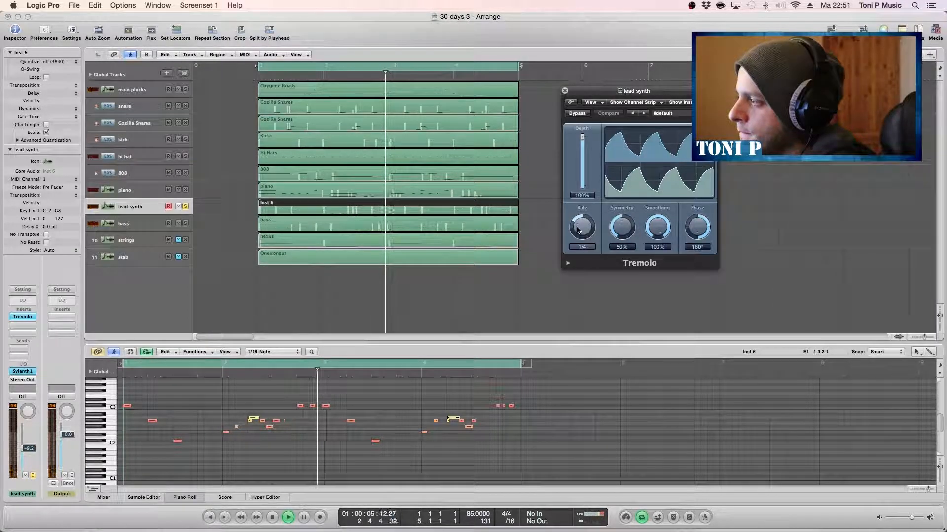
key(space)
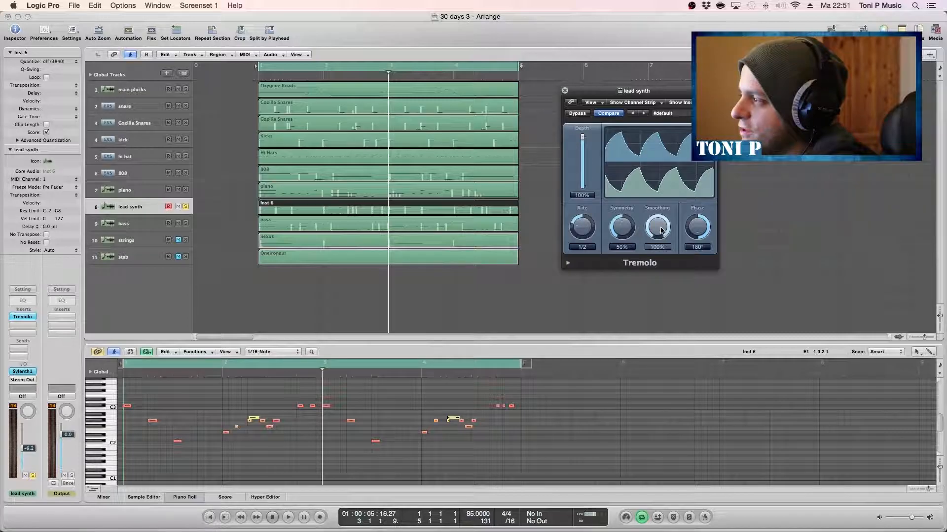
drag(623, 234, 657, 295)
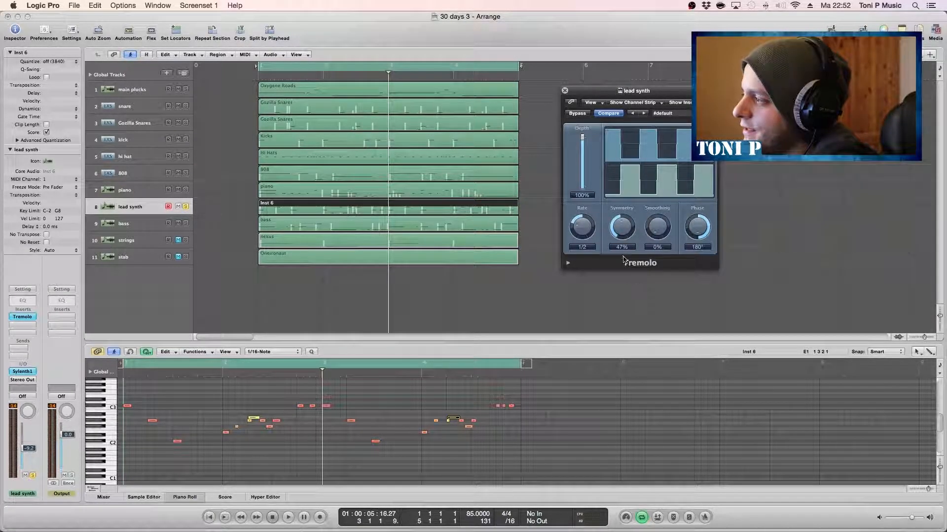
key(space)
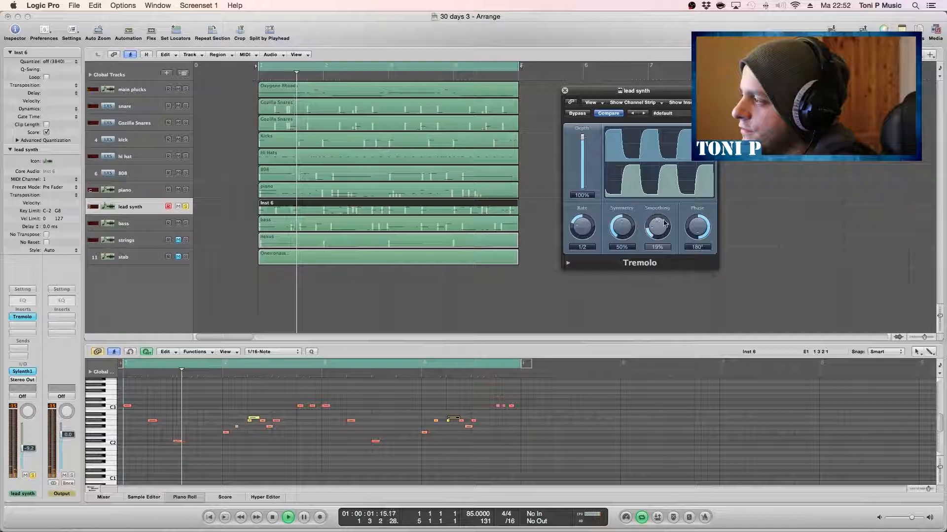
- Set the Tremolo's phase to -140° and play the lead synth unsoloed with the rest of the beat
alt+click(695, 231)
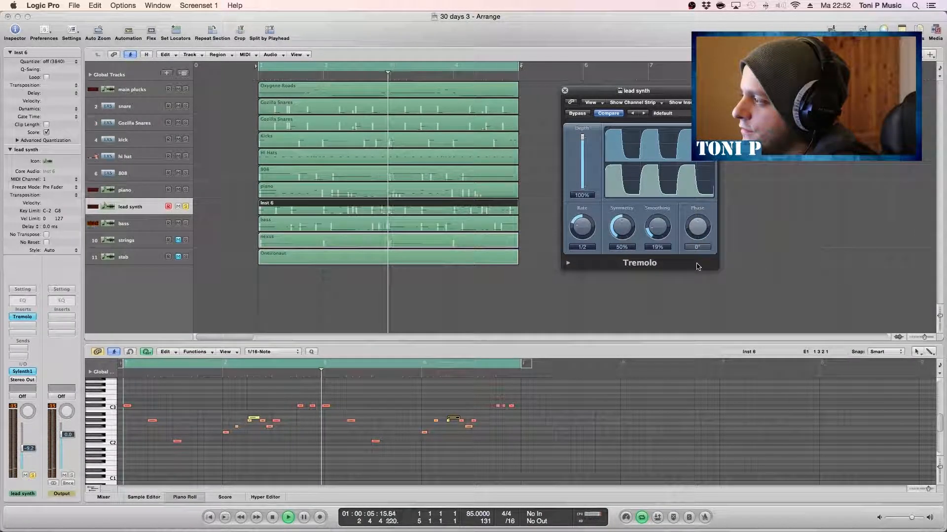
drag(697, 228, 699, 297)
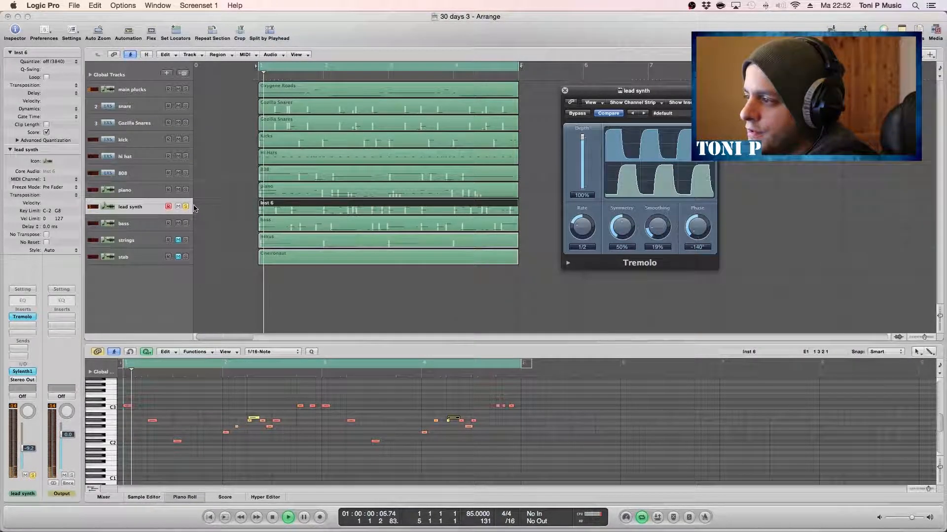
key(space)
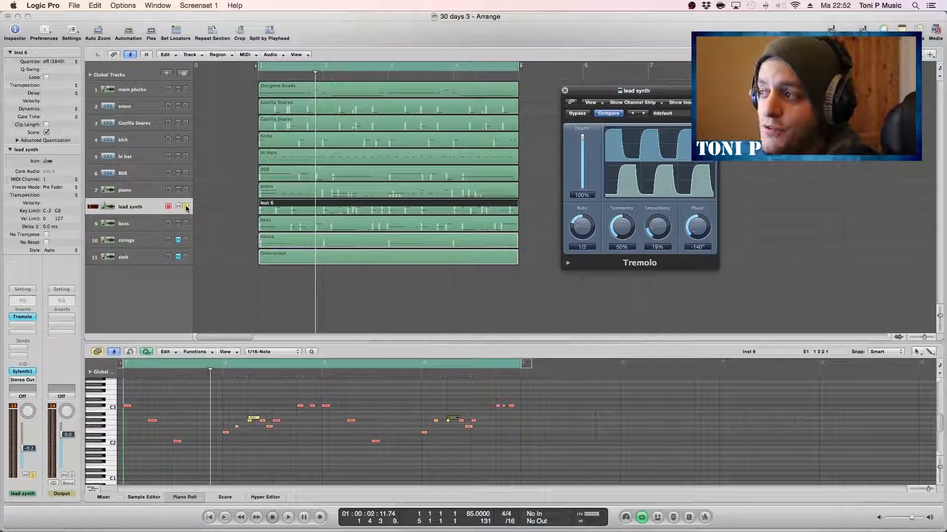
click(186, 207)
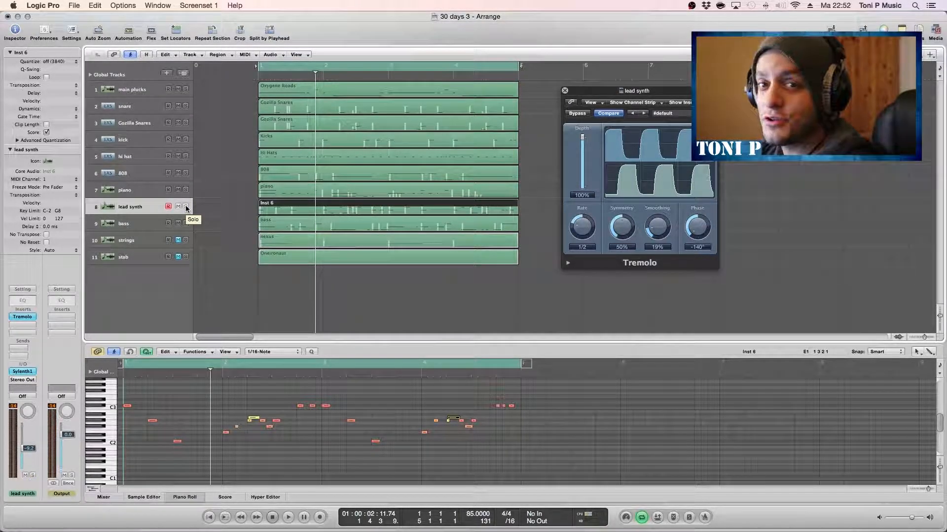
key(space)
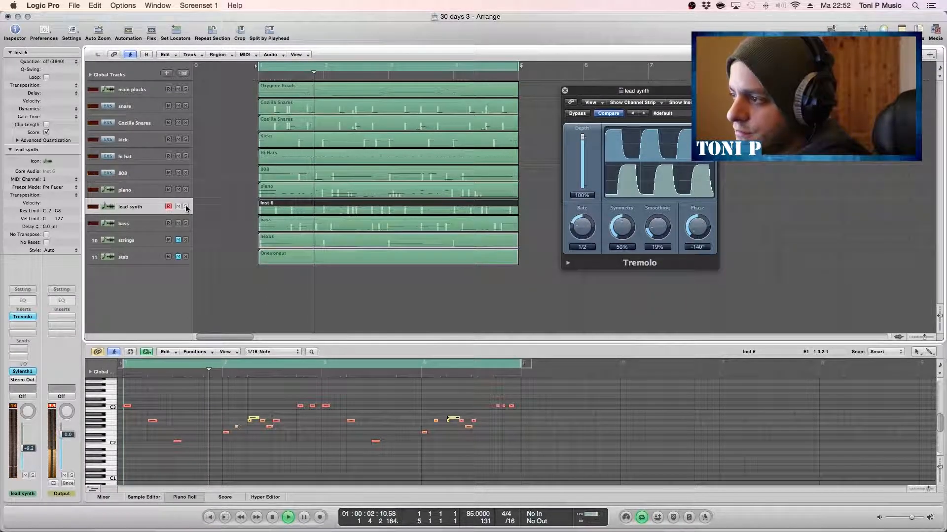
- Collapse the bass track's parameters and add a Channel EQ to its channel strip
click(139, 225)
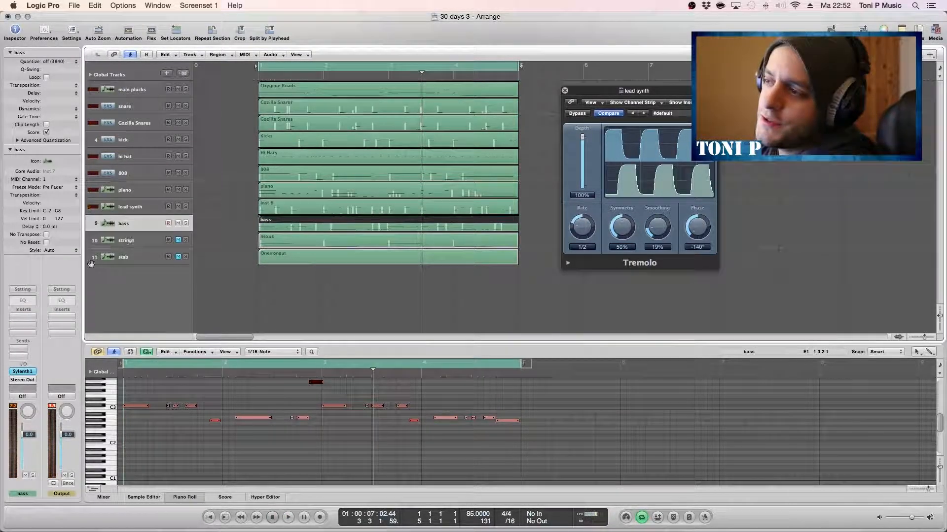
click(10, 150)
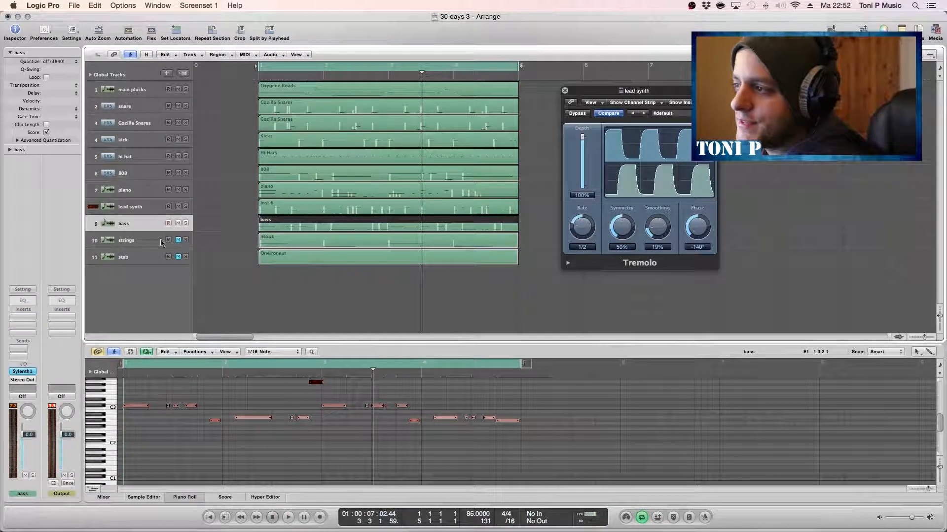
double_click(26, 300)
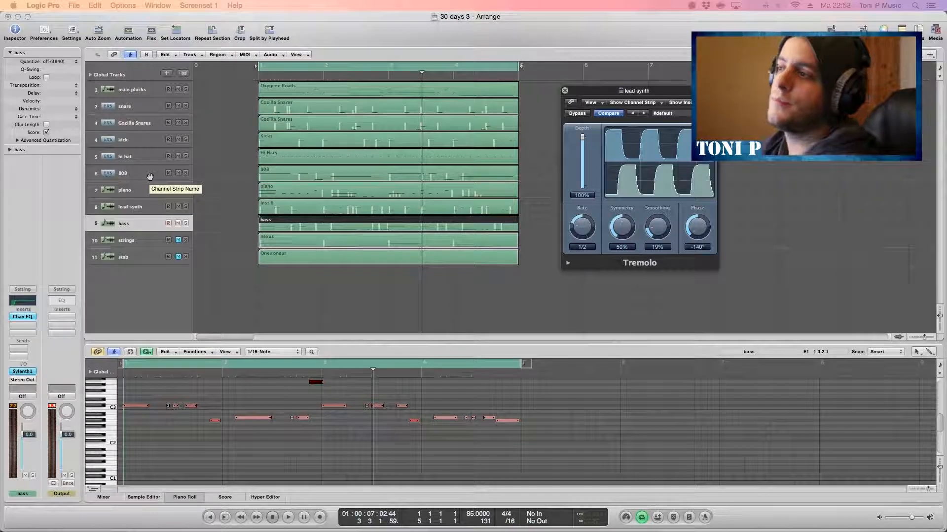
- Unmute the stab track while the beat plays from the start, and close the Tremolo window
click(127, 174)
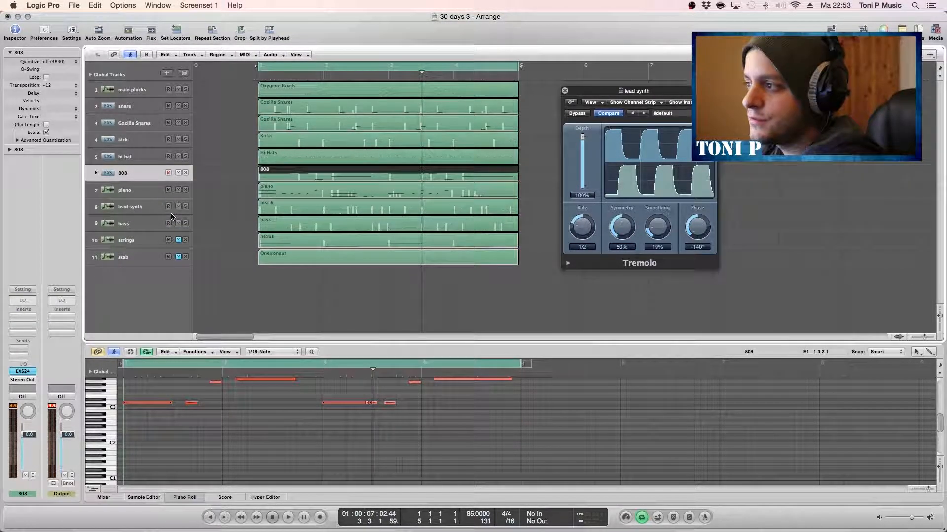
key(Return)
key(space)
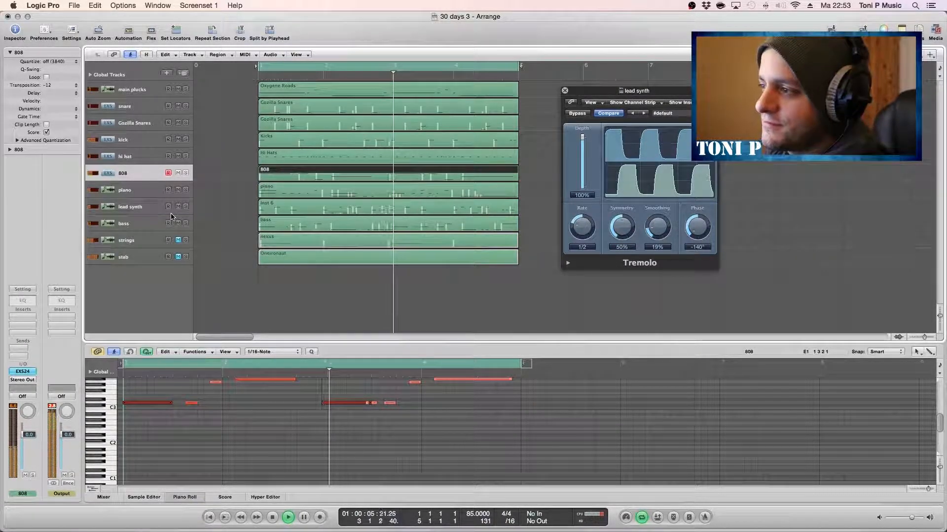
click(178, 256)
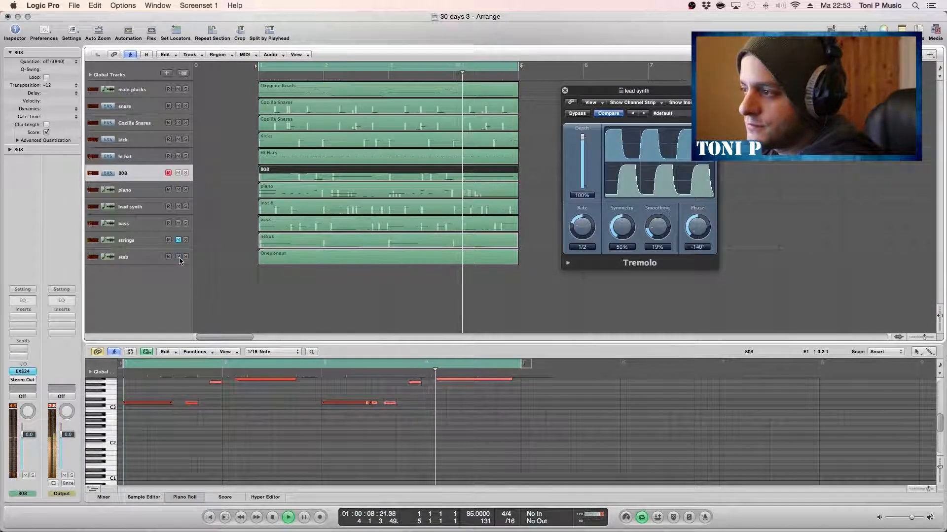
click(565, 91)
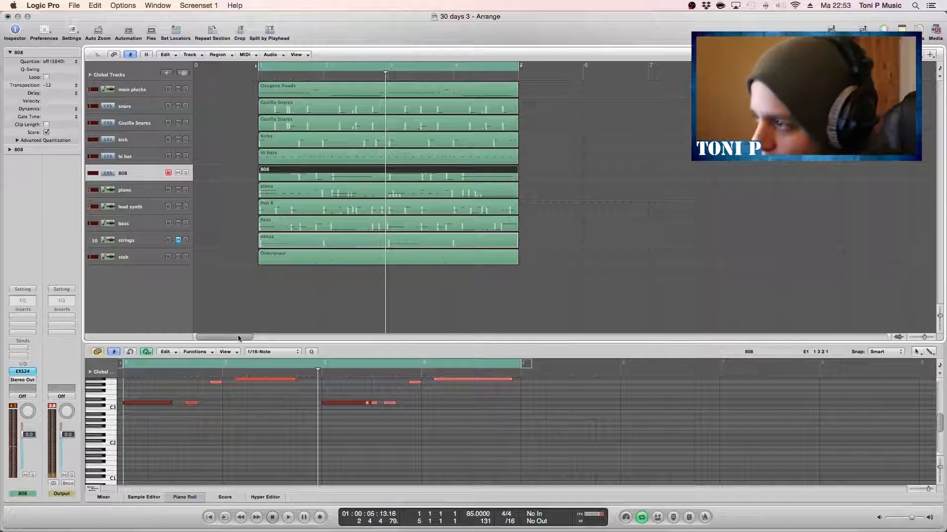
- Solo the stab track, play it alone, and stop playback
click(132, 259)
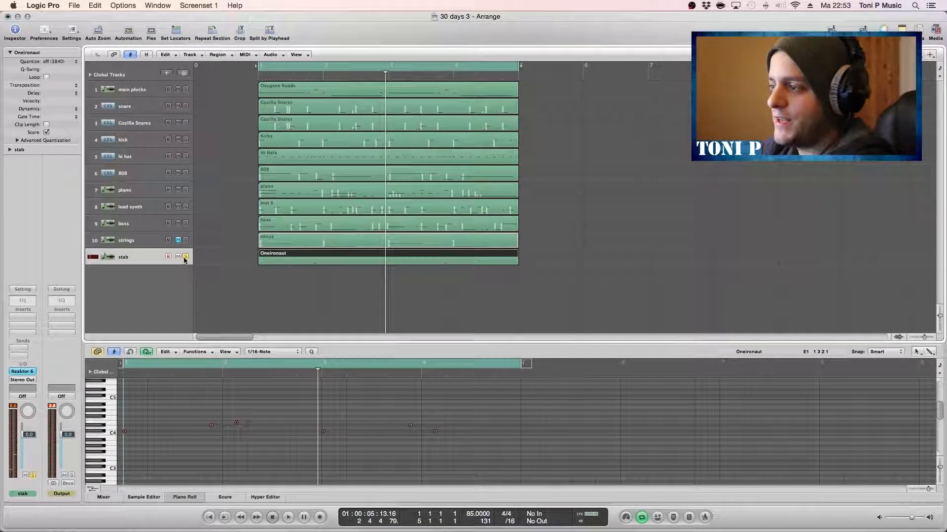
key(space)
key(space)
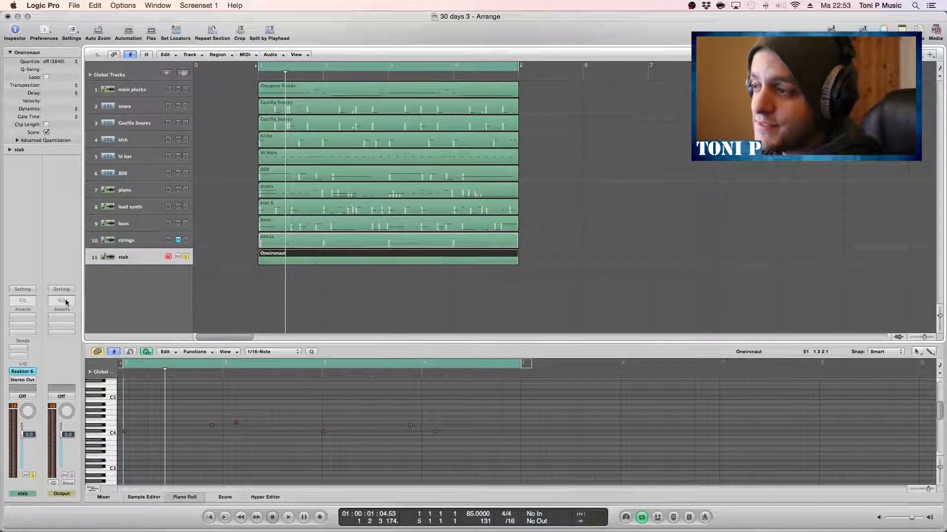
- Insert the Center plug-in on the stab track, pull its Center fader to Off, and play the soloed stab
click(30, 316)
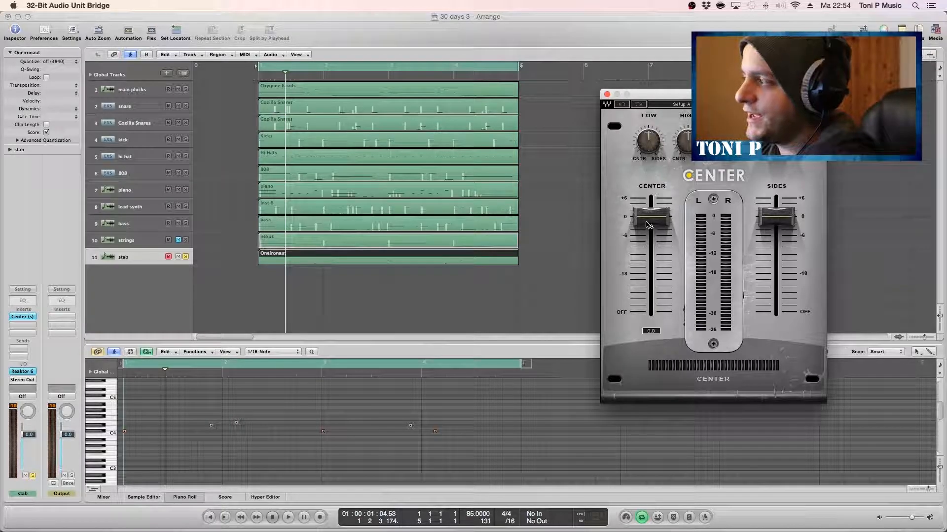
drag(650, 220, 651, 312)
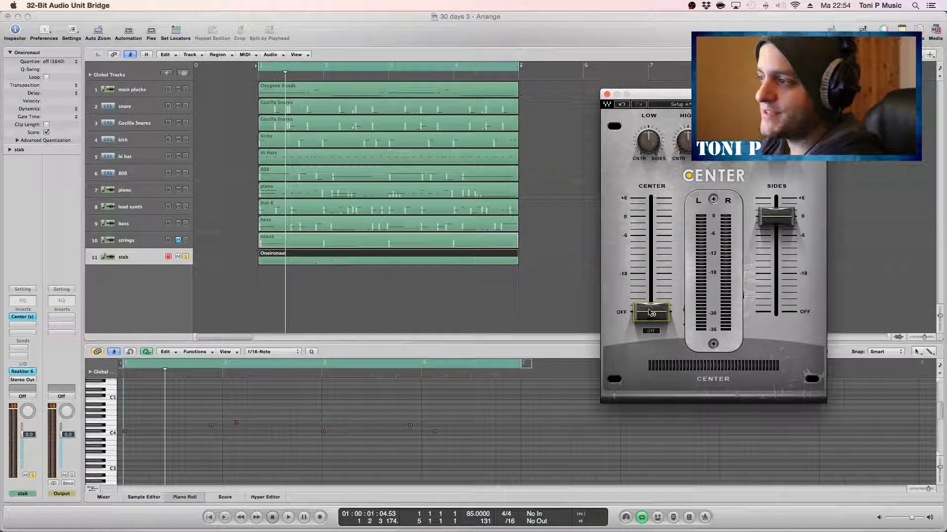
key(space)
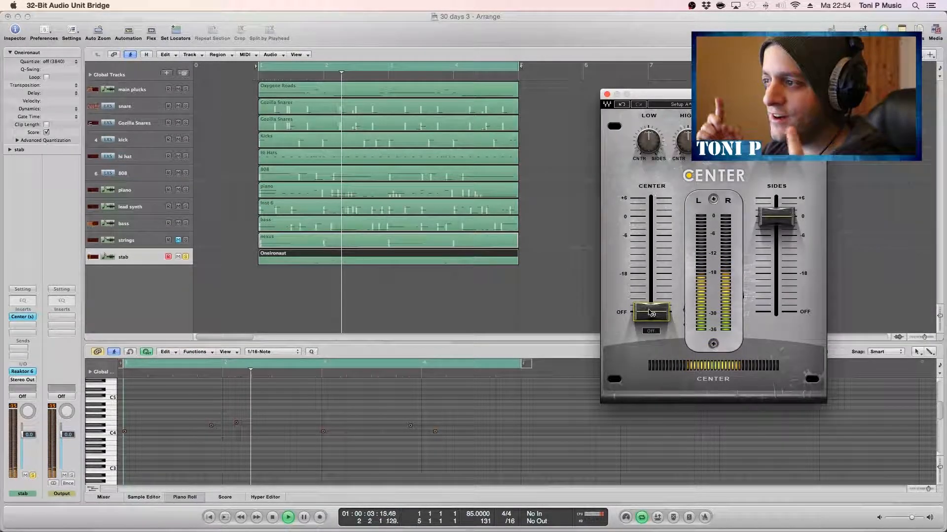
key(space)
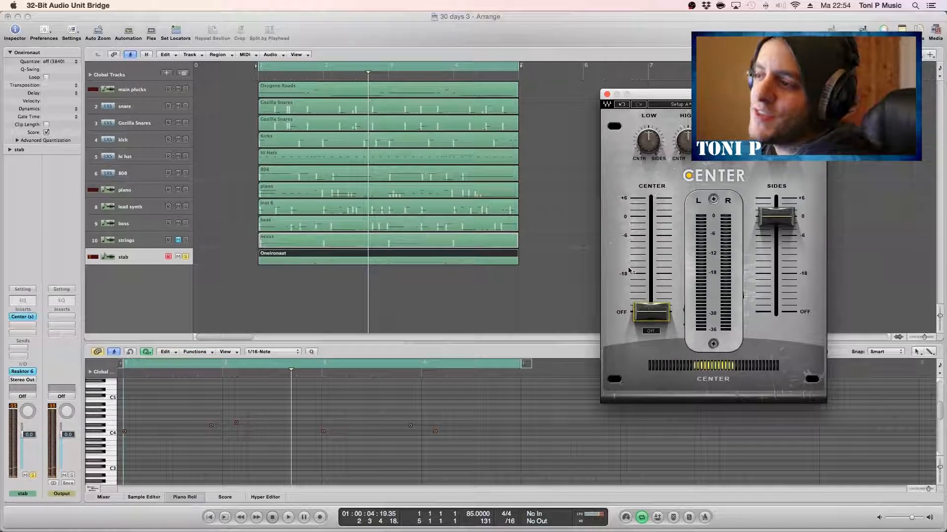
- Add a stereo Tremolo below Center on the stab track, close the Center window, and play the stab
click(23, 327)
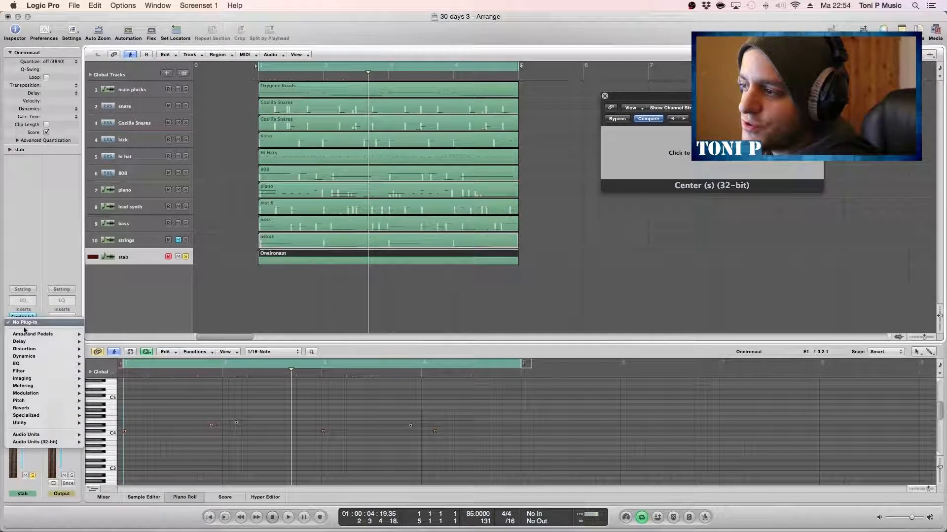
mouse_move(27, 424)
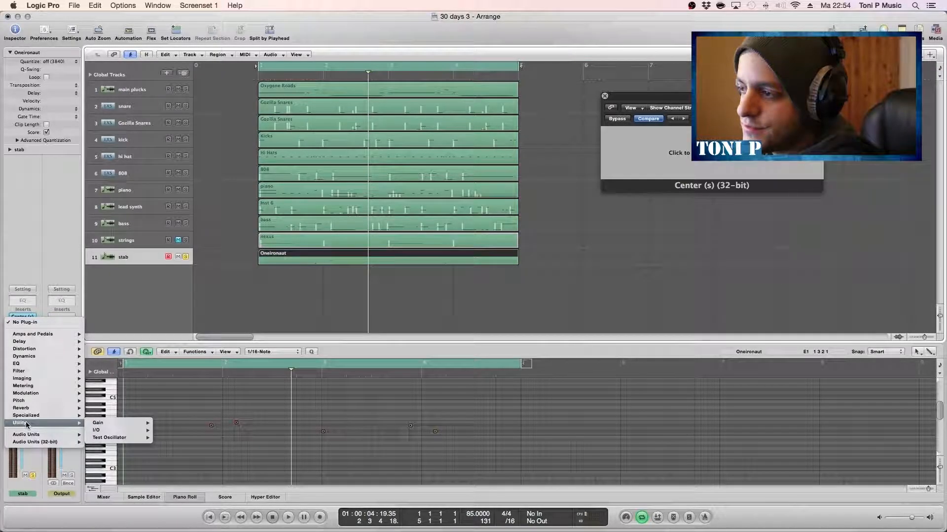
mouse_move(26, 393)
mouse_move(106, 467)
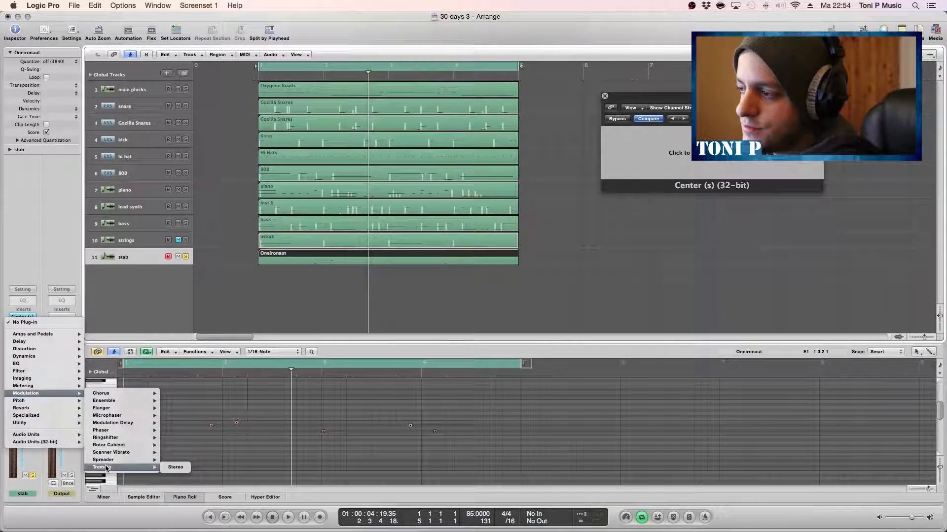
click(175, 467)
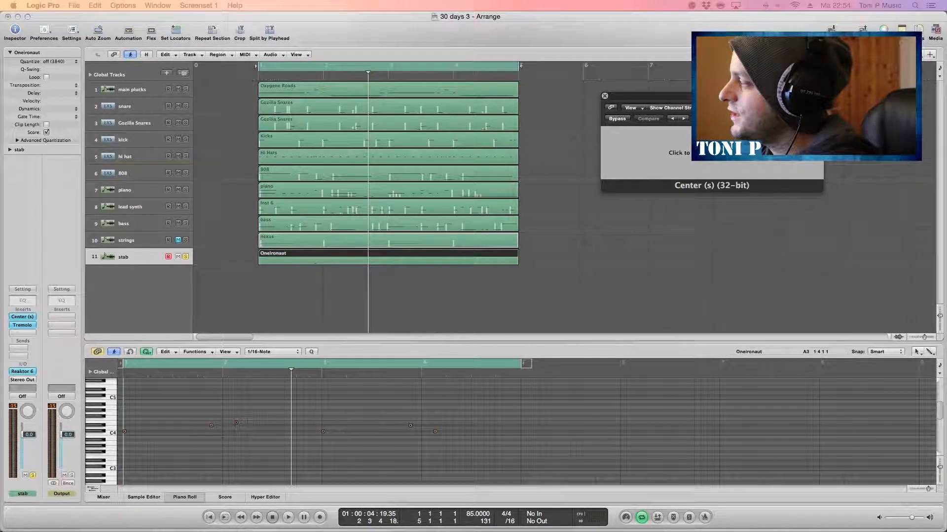
click(605, 97)
key(space)
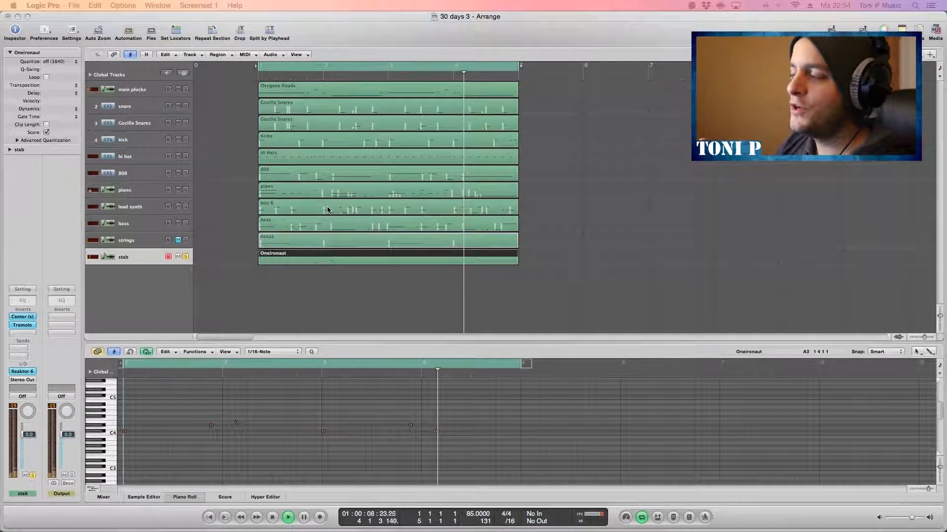
- Unsolo the stab track, unmute the strings, and play the full beat from the start with the strings track selected
click(185, 256)
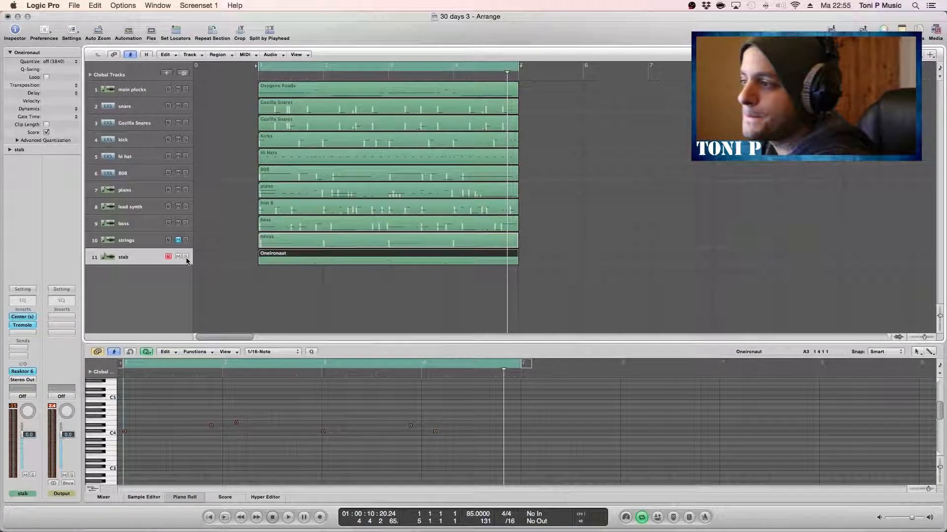
click(178, 240)
key(space)
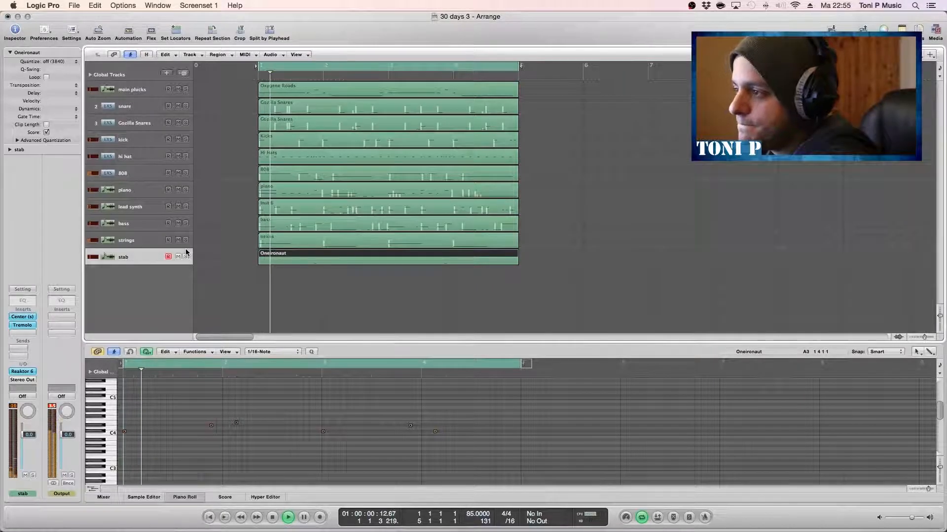
click(169, 256)
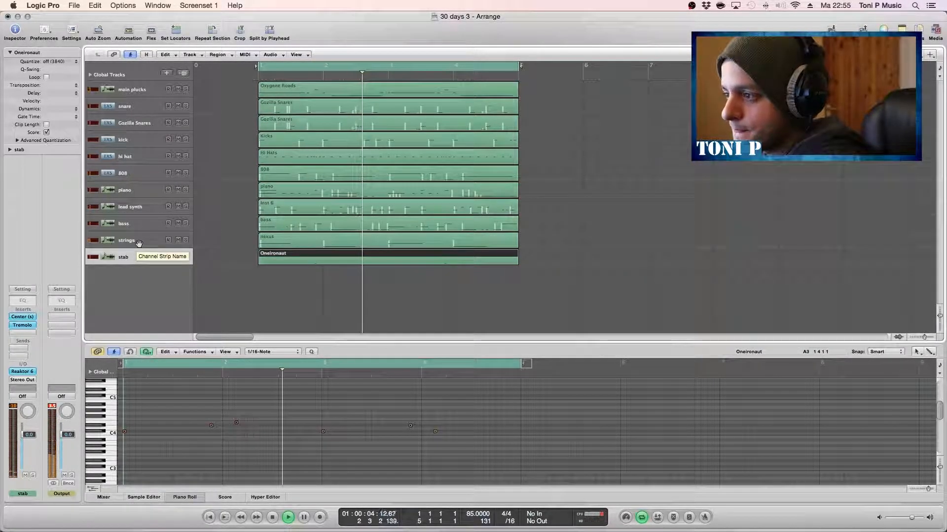
click(186, 240)
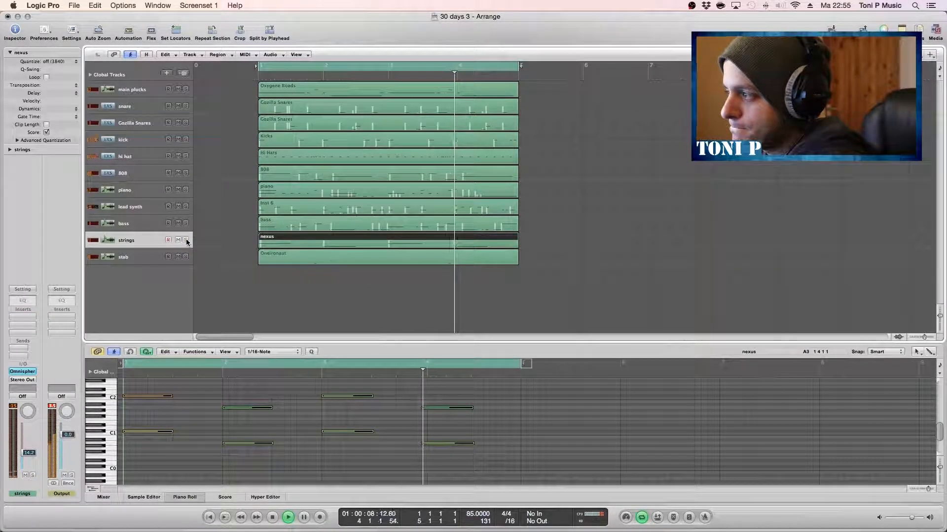
- Record a Percs part and a two-note Vox FX part over the soloed drums, plucks and 808
key(space)
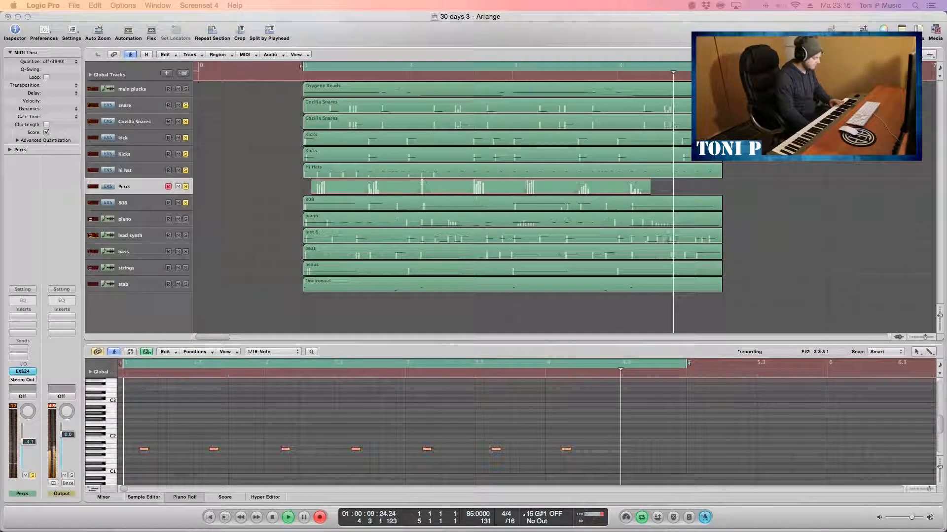
key(space)
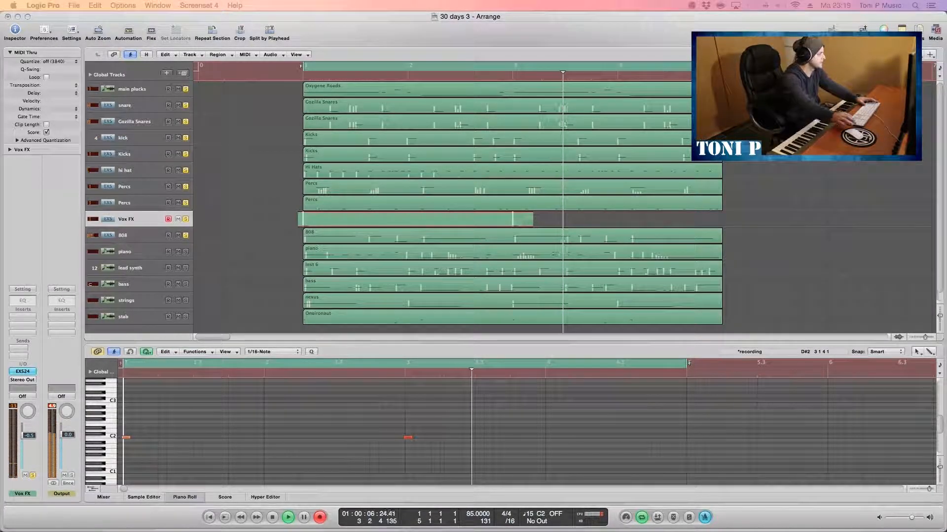
key(space)
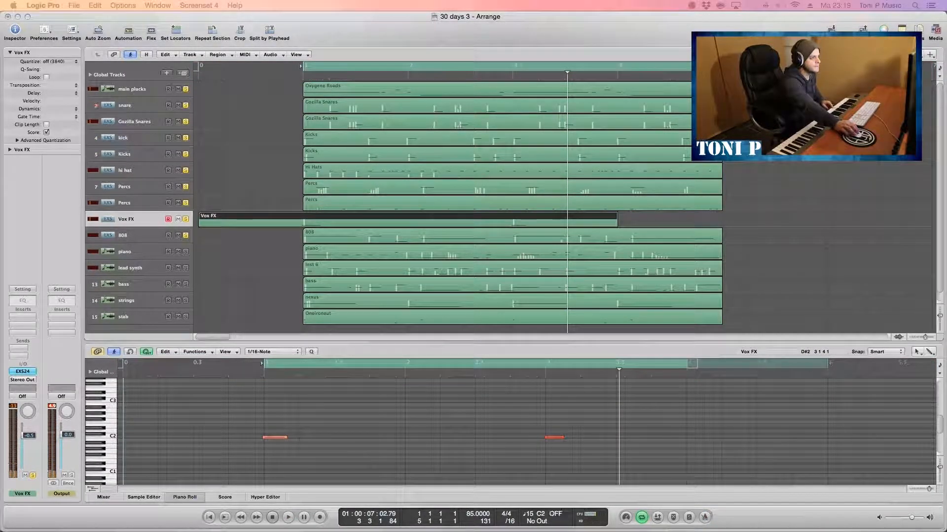
- Play the soloed outro audio track and stop at the end of bar four
key(space)
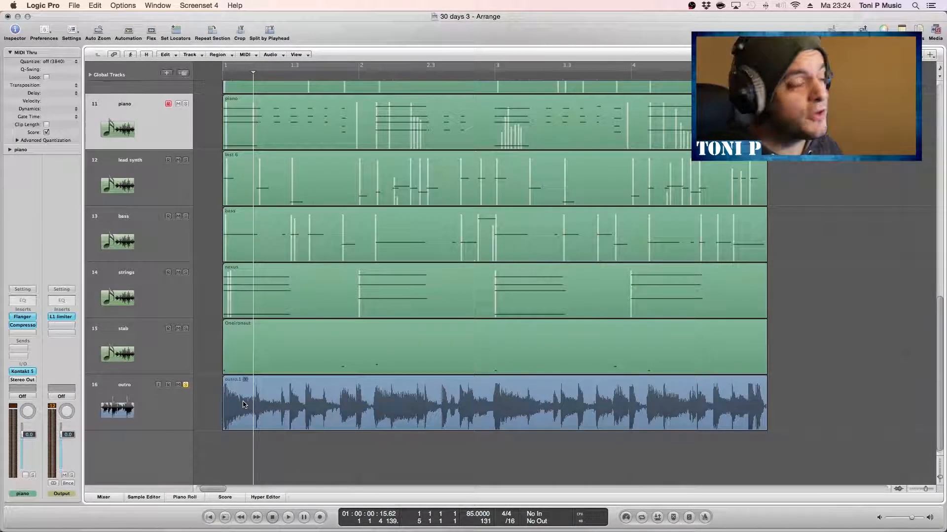
key(space)
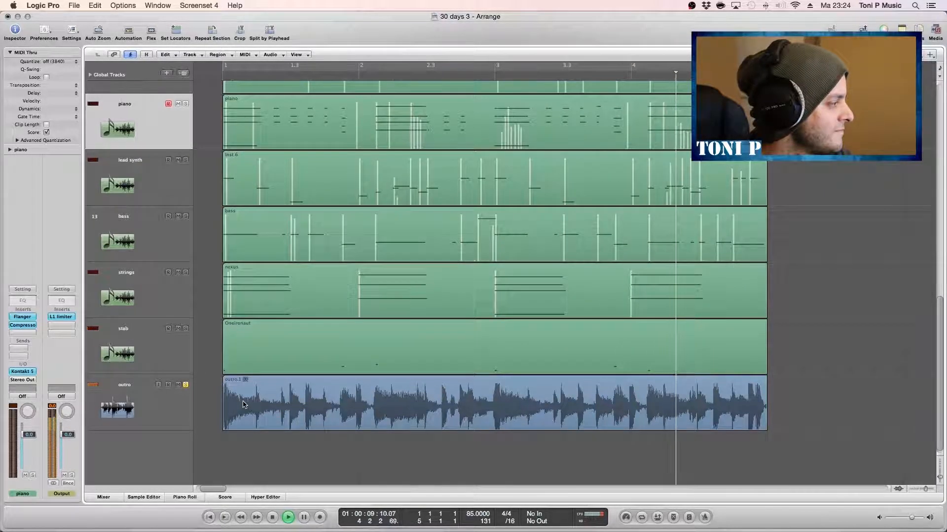
key(space)
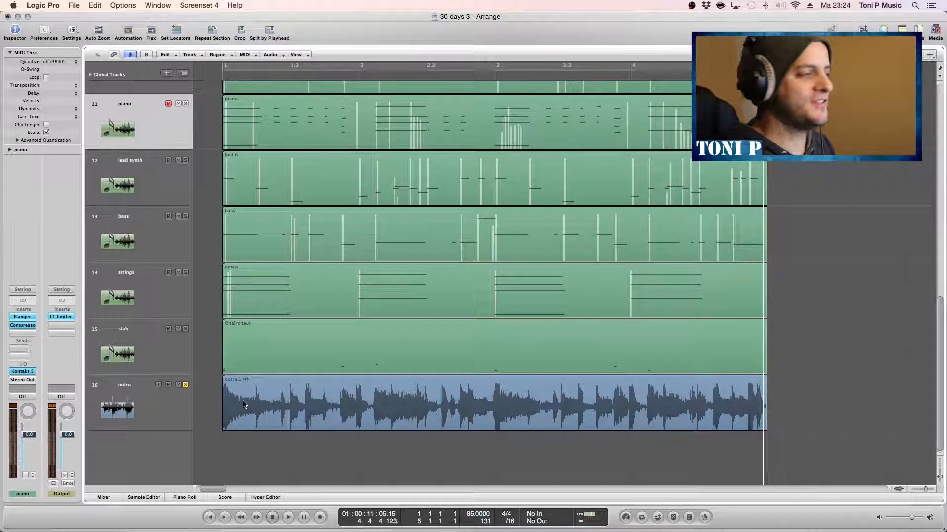
- Mute the outro track, fit all tracks in the arrangement, and play the whole beat with cycling turned on
click(178, 385)
key(z)
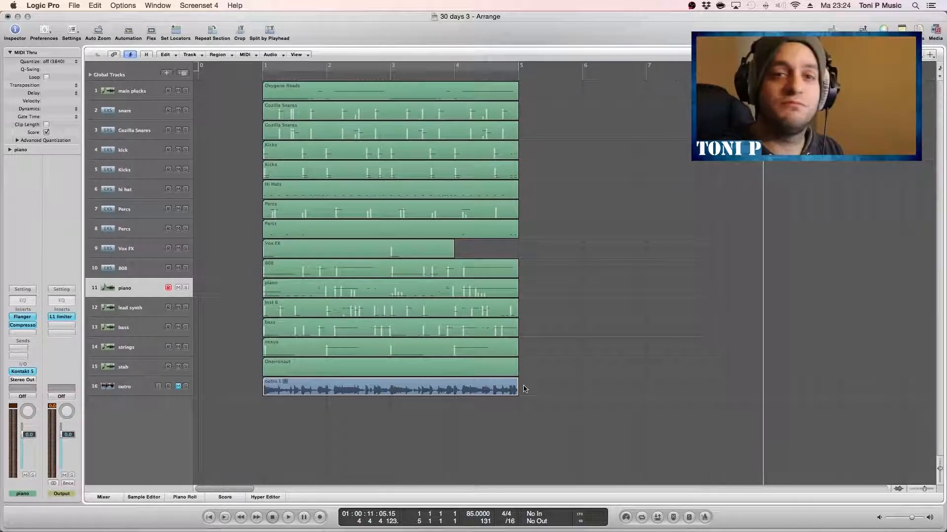
key(c)
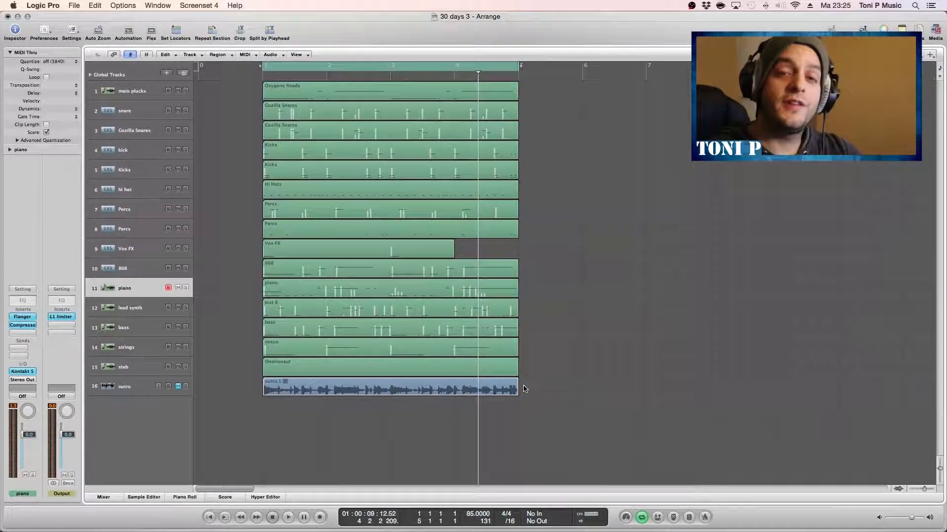
key(space)
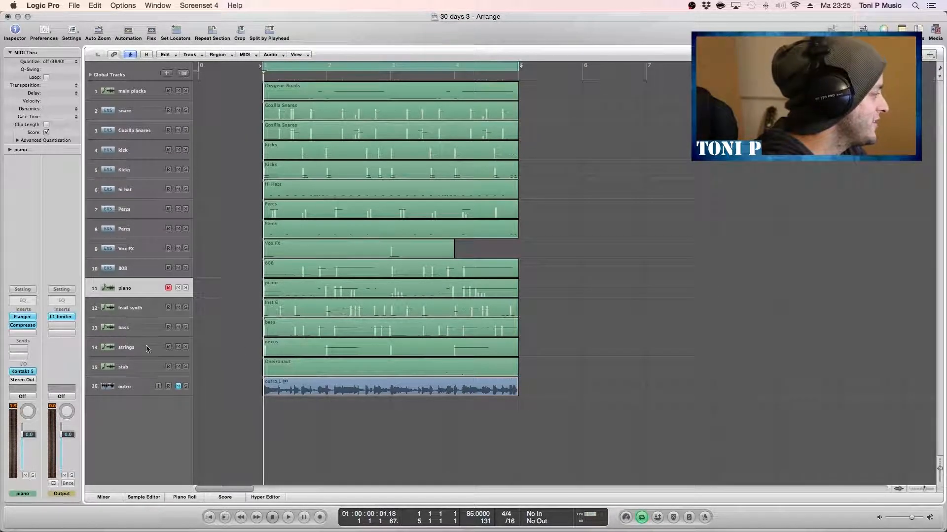
- Solo the outro track, play a short stretch of it alone, and stop playback
click(185, 387)
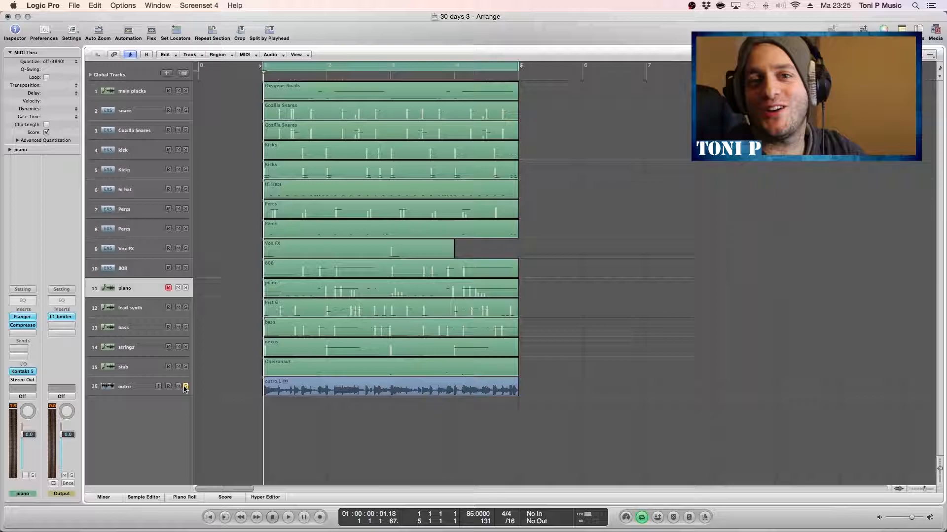
key(space)
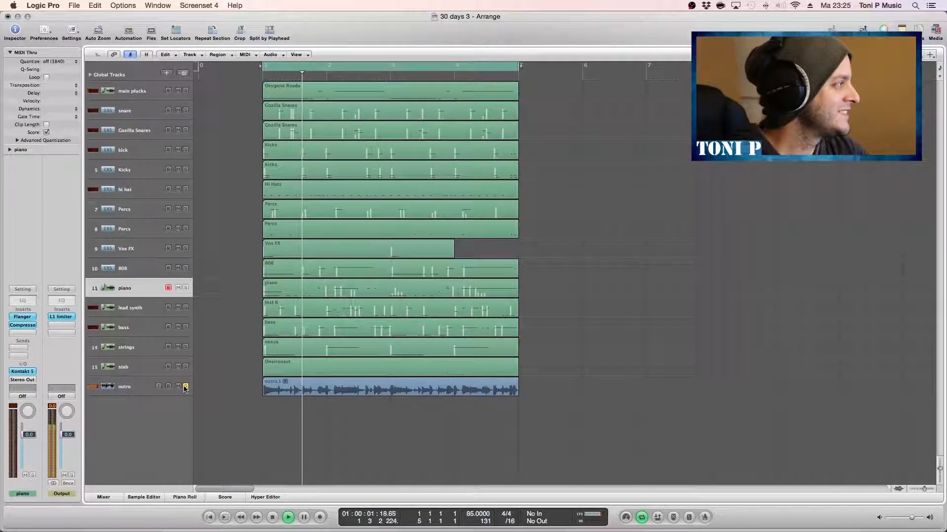
key(space)
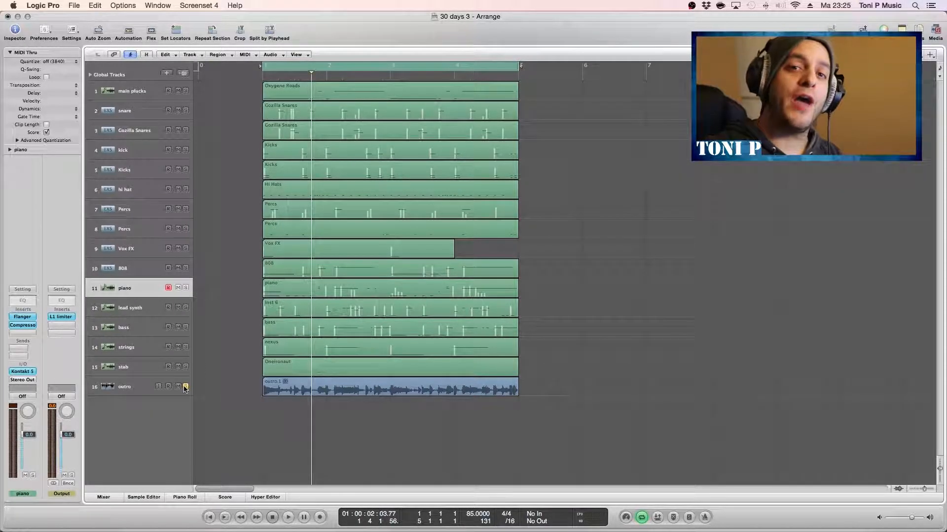
- Unsolo the outro, solo the tracks from main plucks through 808, and play them together
click(186, 386)
click(186, 90)
drag(187, 206, 186, 240)
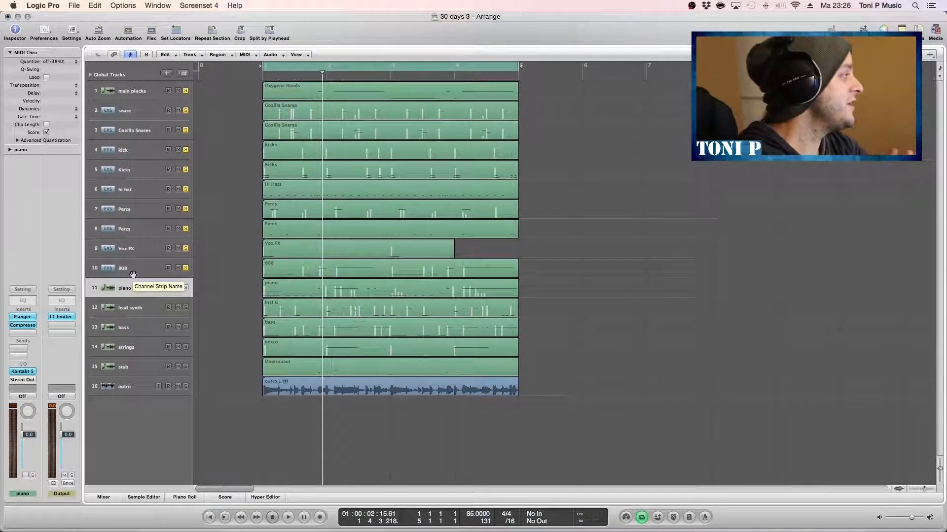
key(space)
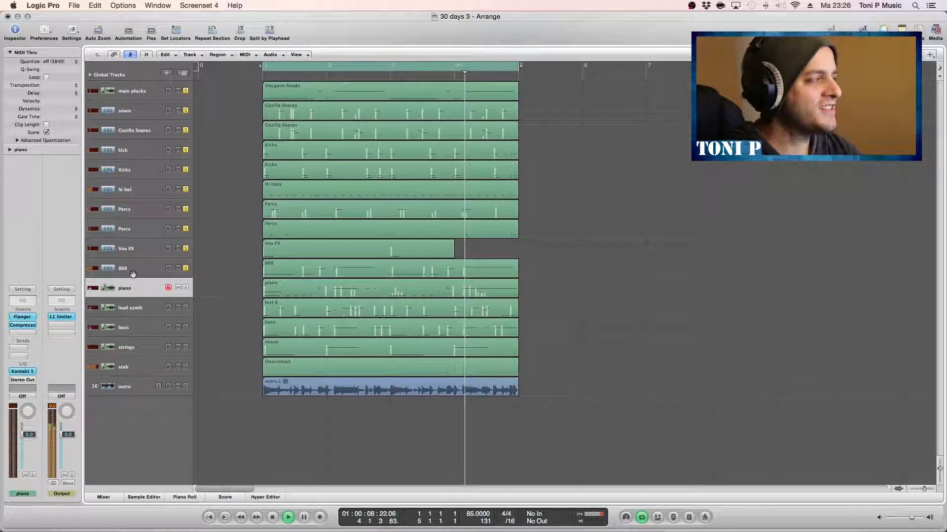
key(space)
- Solo only the main plucks track, bypass its Effectrix and Channel EQ, and play the unprocessed sound
click(135, 91)
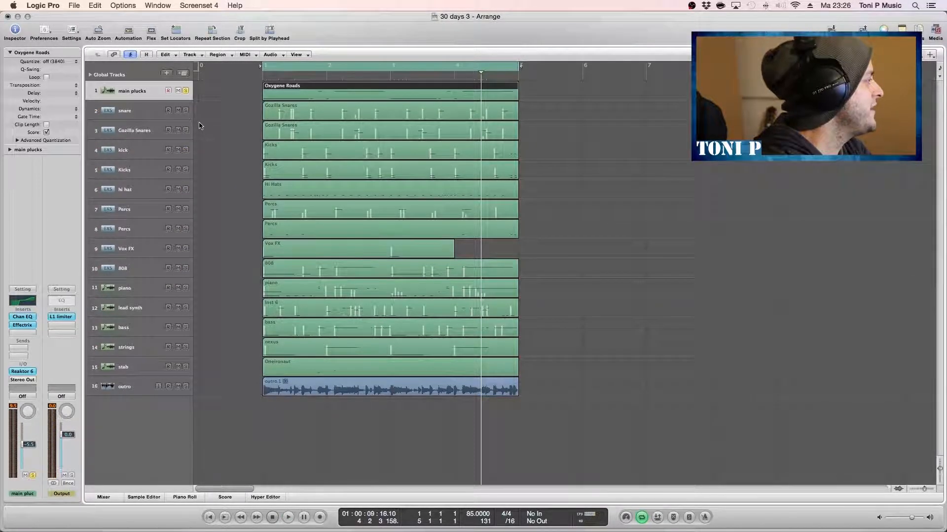
alt+click(25, 325)
alt+click(25, 317)
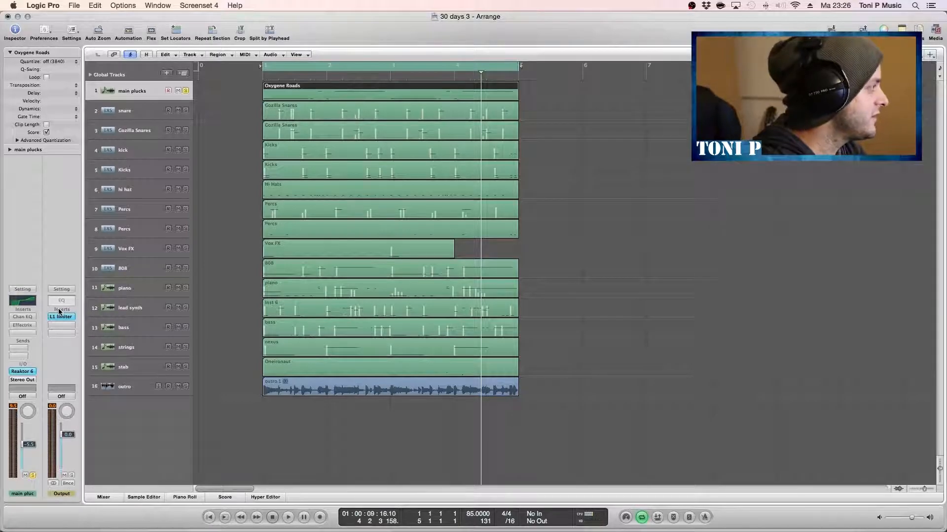
key(space)
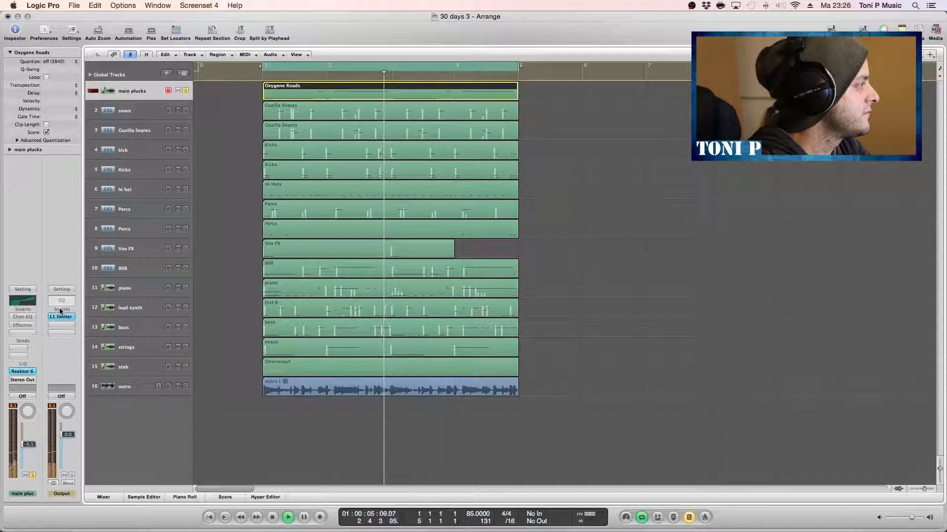
key(space)
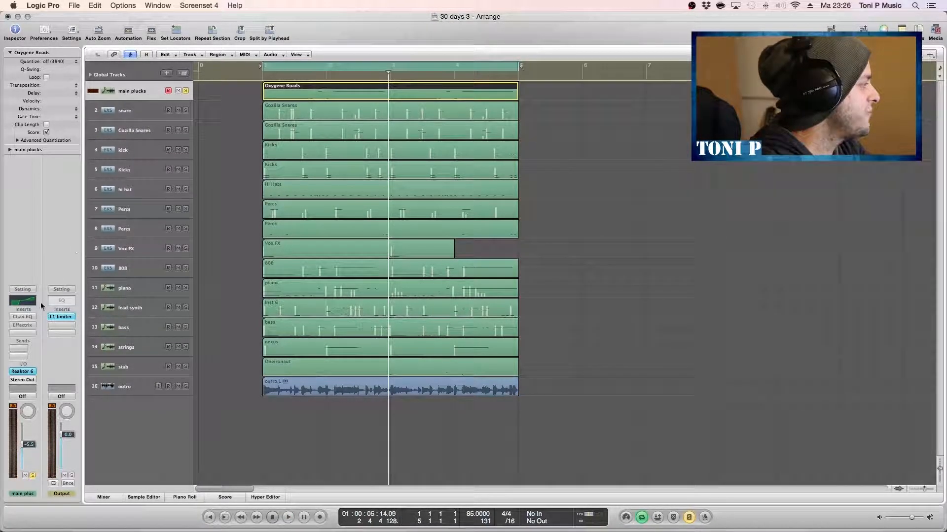
- Play the main plucks from the start with the Channel EQ back on, and re-enable Effectrix
key(Return)
key(space)
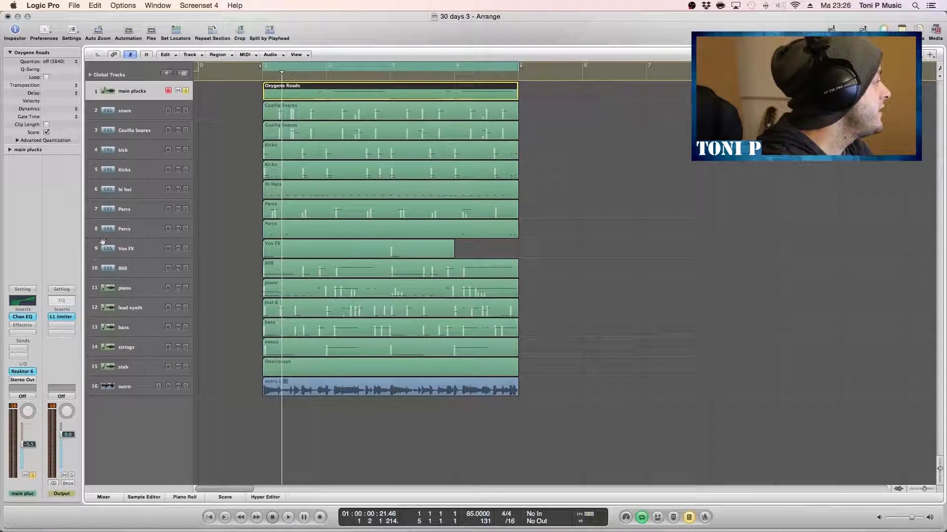
click(23, 326)
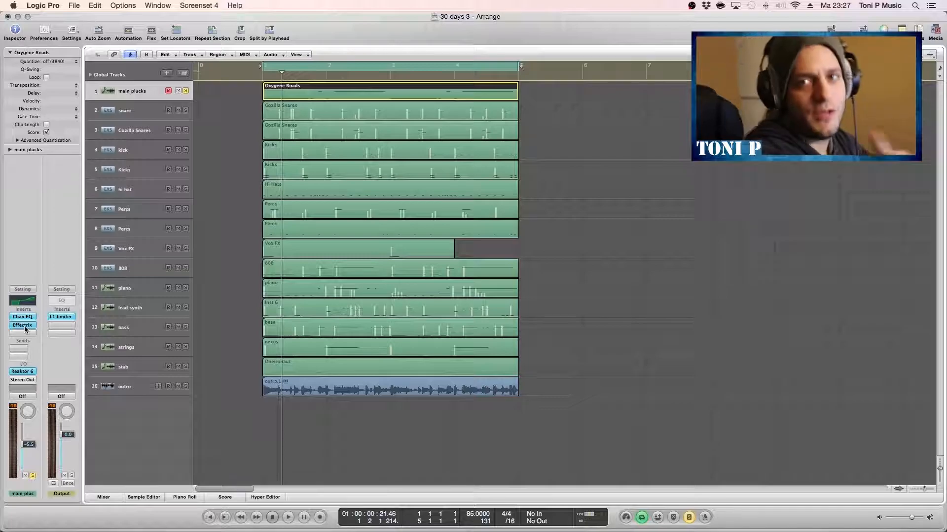
- Open the Effectrix window on the main plucks track and play the loop through its effect pattern
click(25, 326)
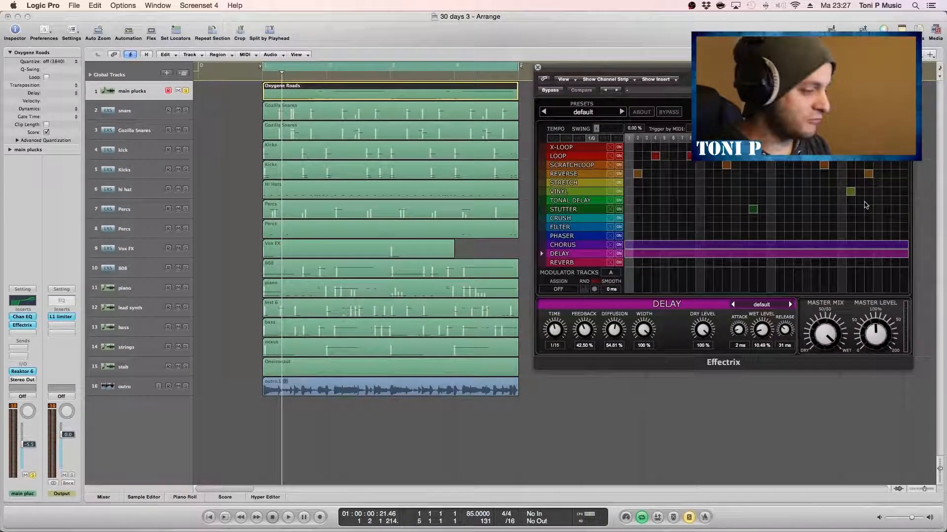
key(space)
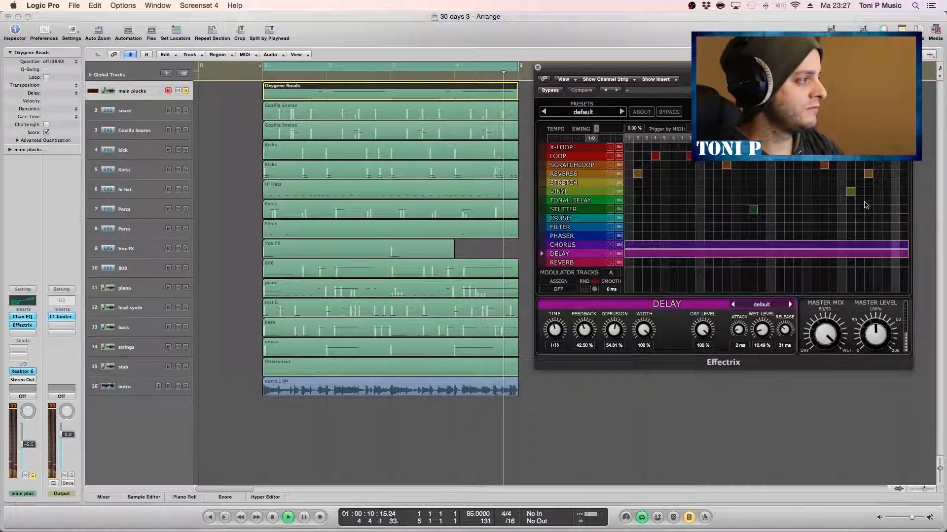
- Audition the Effectrix delay on the main plucks at a 100% wet level, and set its wet level back down to 12.50%
key(space)
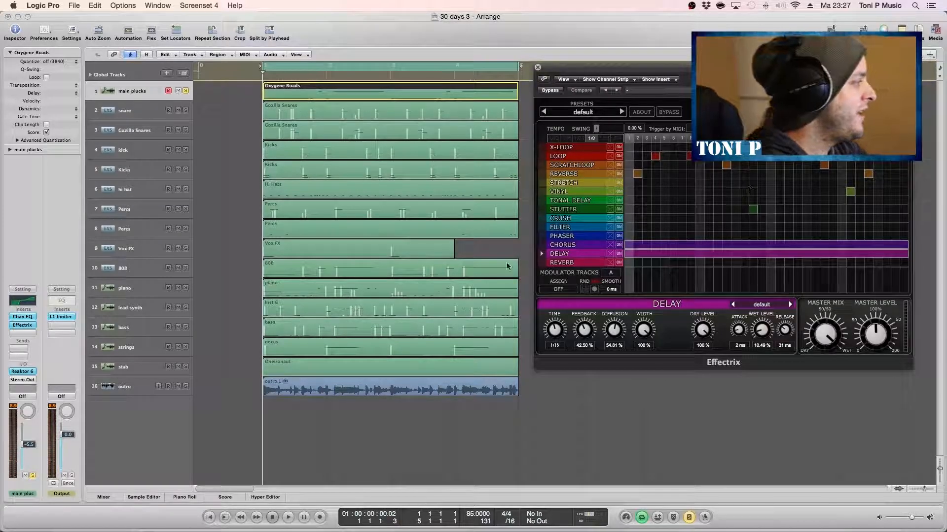
click(583, 246)
click(580, 252)
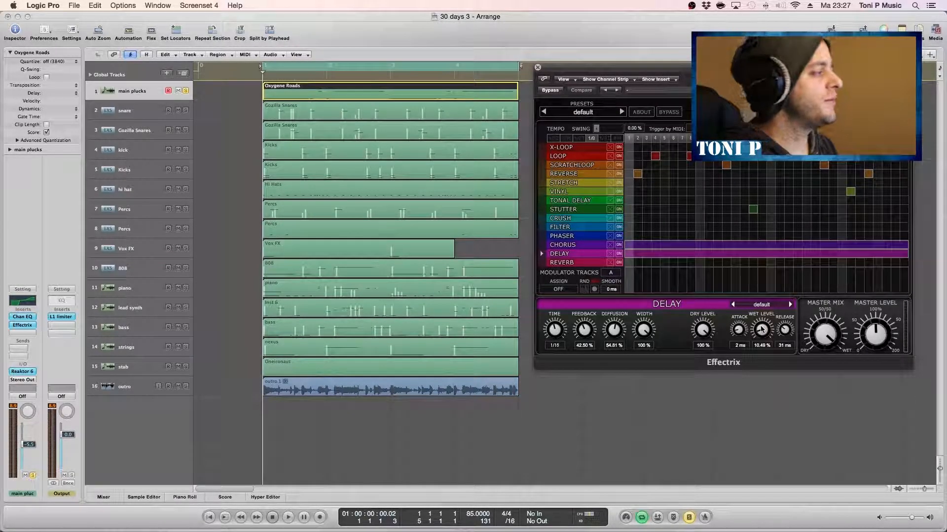
drag(766, 333, 797, 180)
key(space)
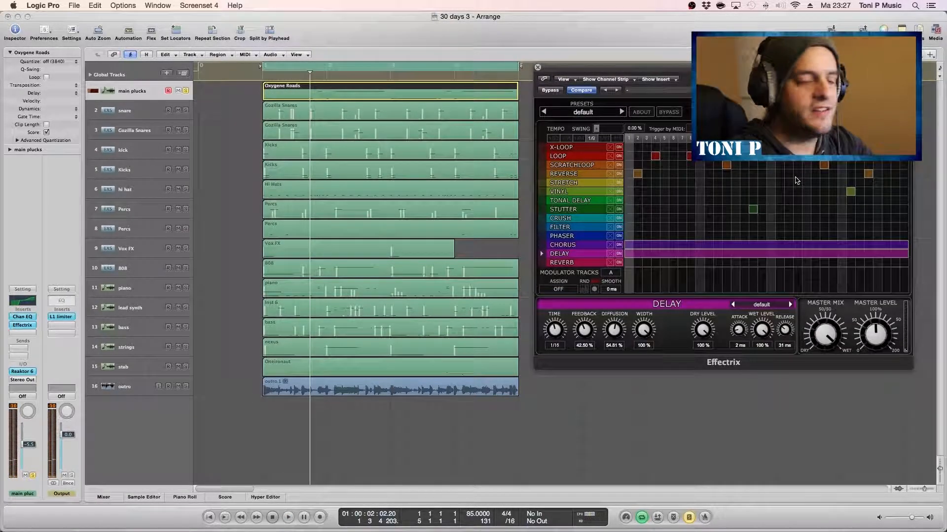
drag(773, 335, 765, 375)
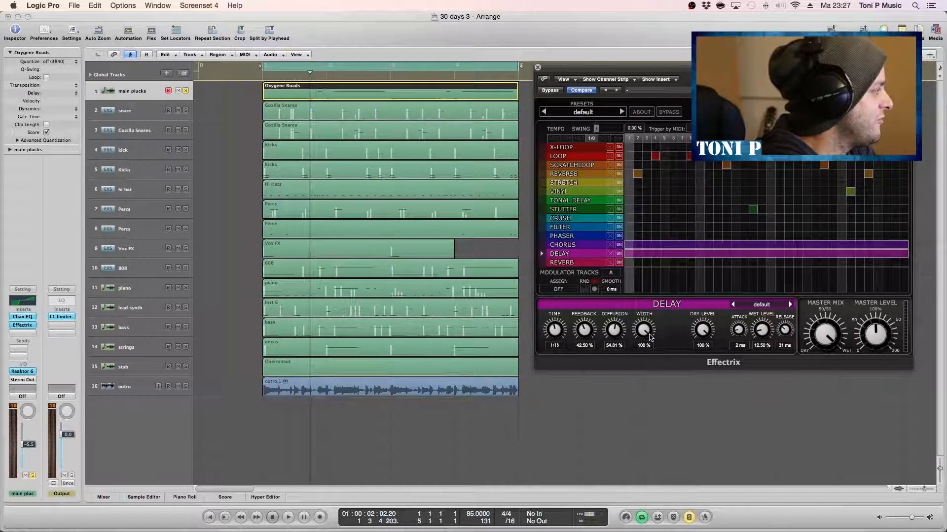
- Play the loop from the start and add the snare, Gozilla Snares, kick, Kicks, hi hat and both Percs tracks to the solo
click(212, 101)
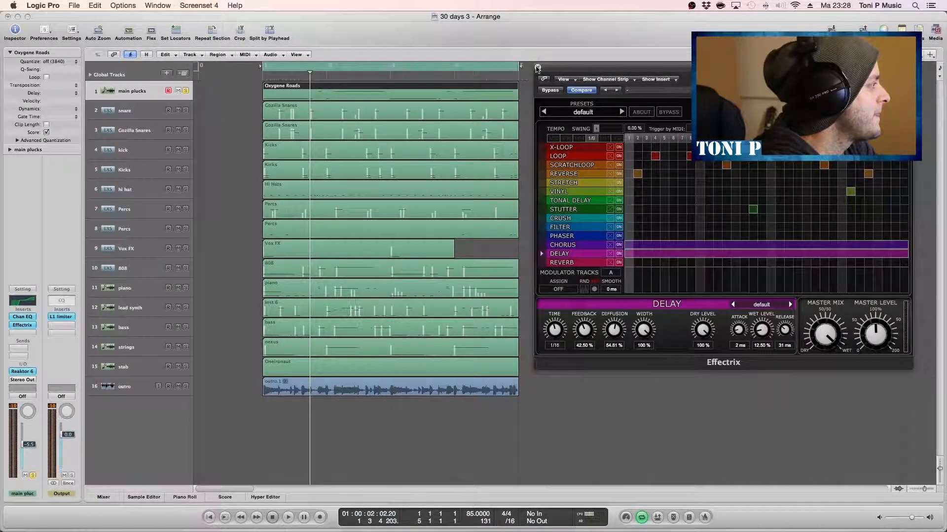
key(Return)
key(space)
drag(185, 111, 185, 143)
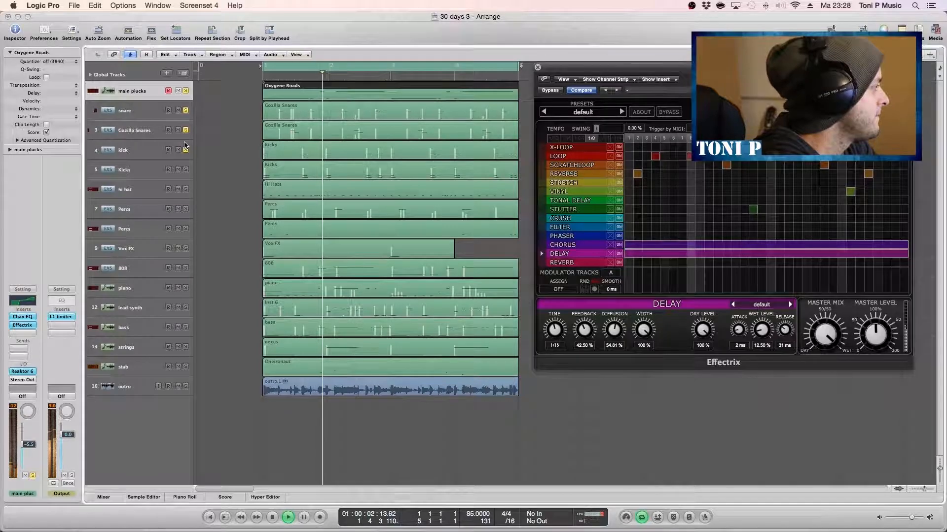
click(184, 171)
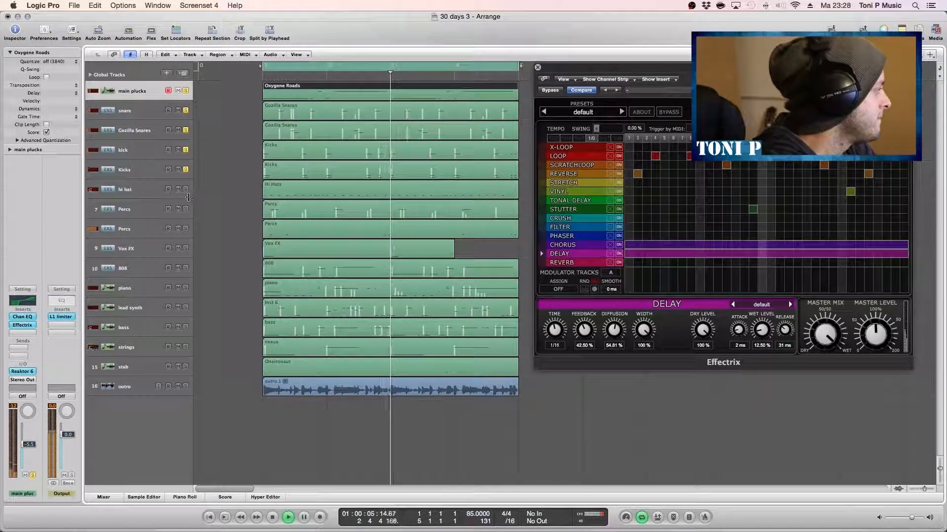
click(185, 189)
click(185, 209)
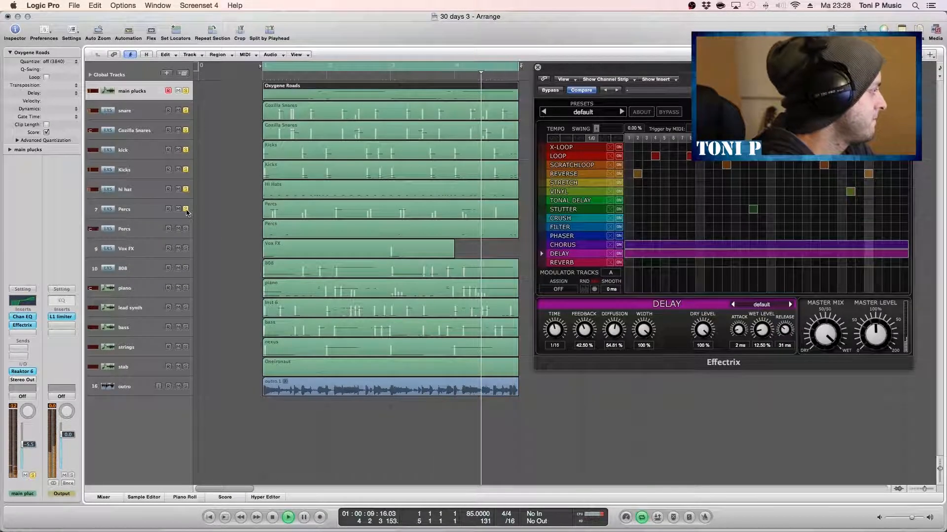
click(185, 230)
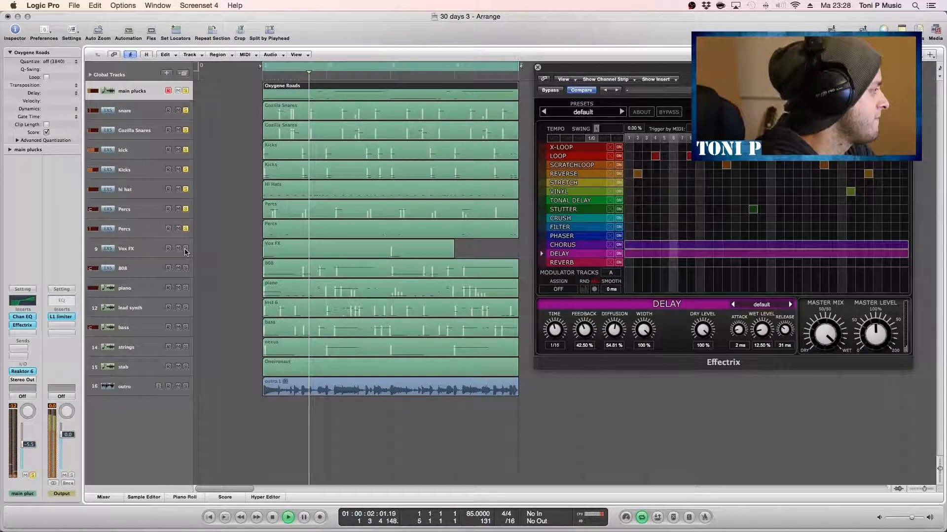
- Solo the Vox FX, 808, piano, lead synth, bass, strings and stab tracks one by one during playback, and close the Effectrix window
click(185, 249)
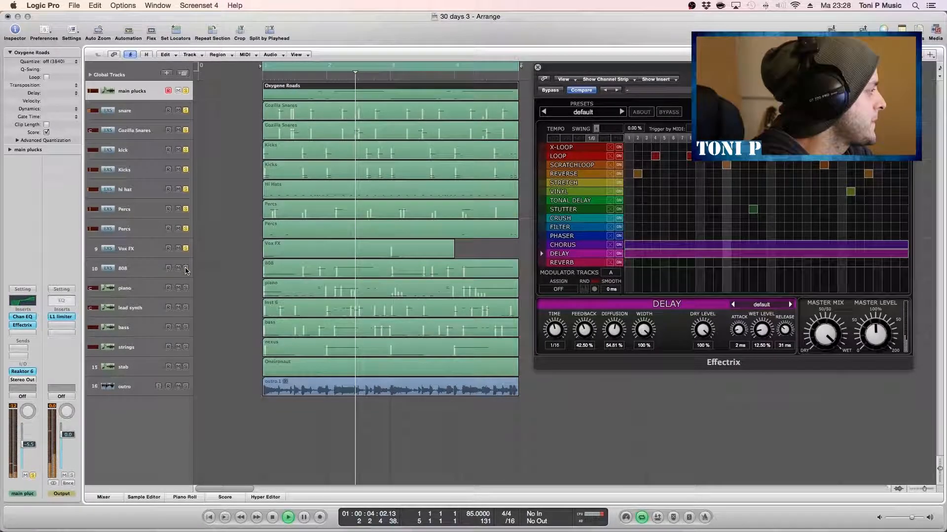
click(186, 268)
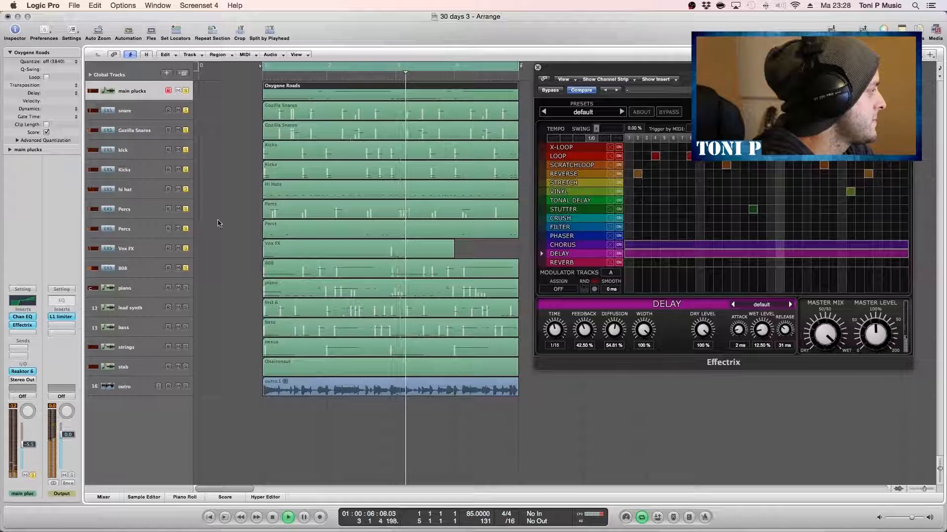
click(185, 288)
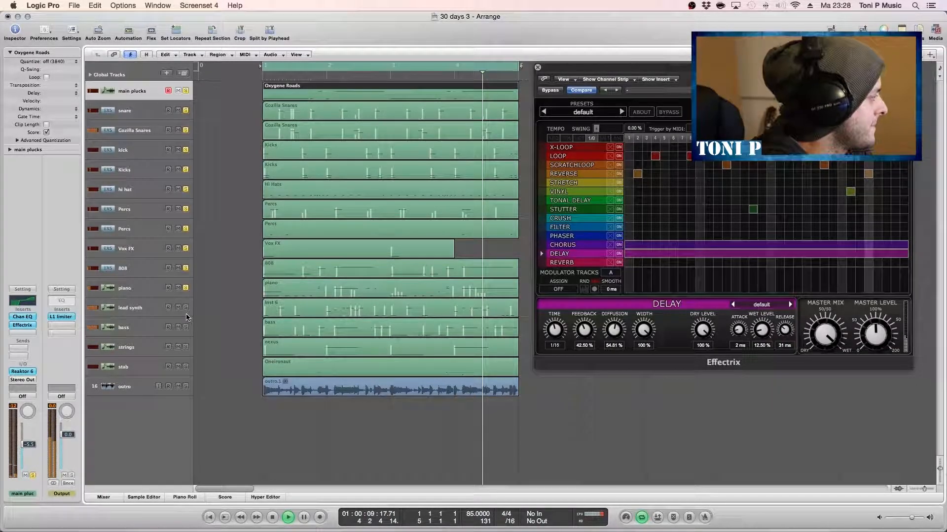
click(186, 308)
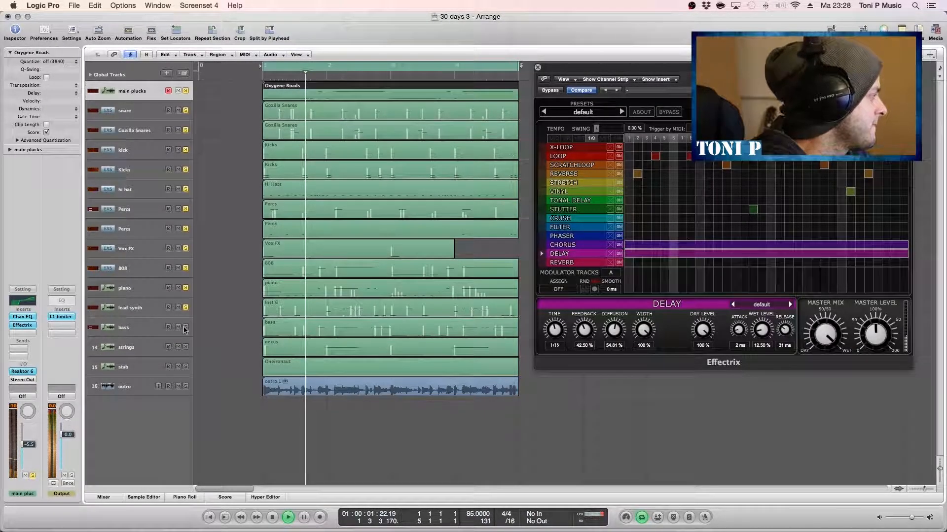
click(186, 327)
click(186, 347)
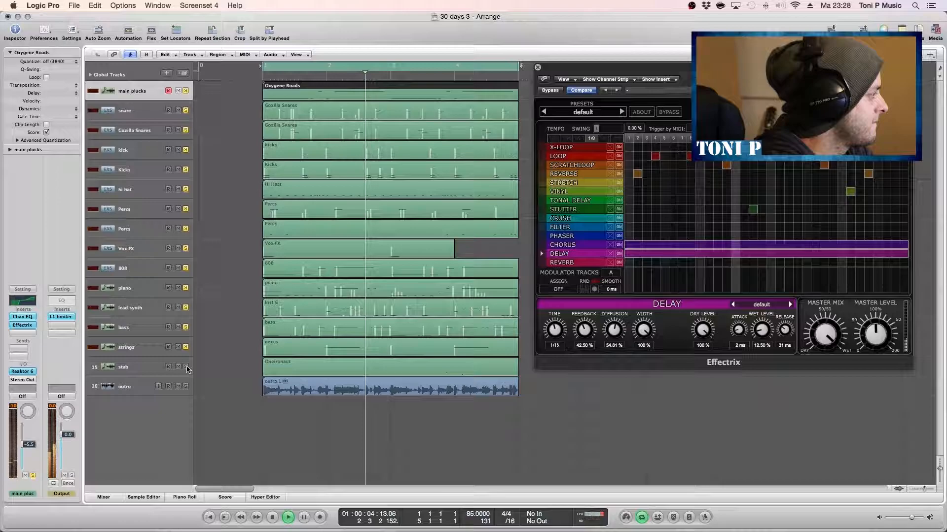
click(186, 368)
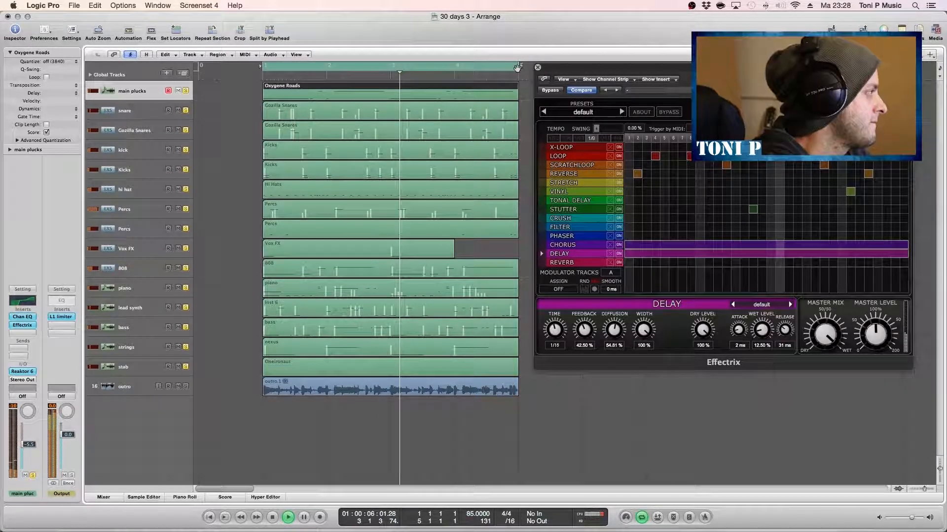
click(537, 67)
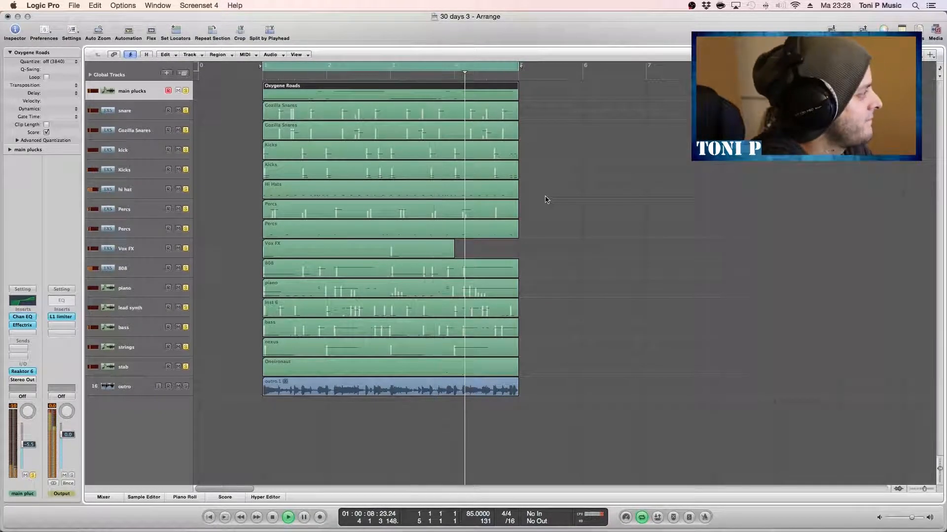